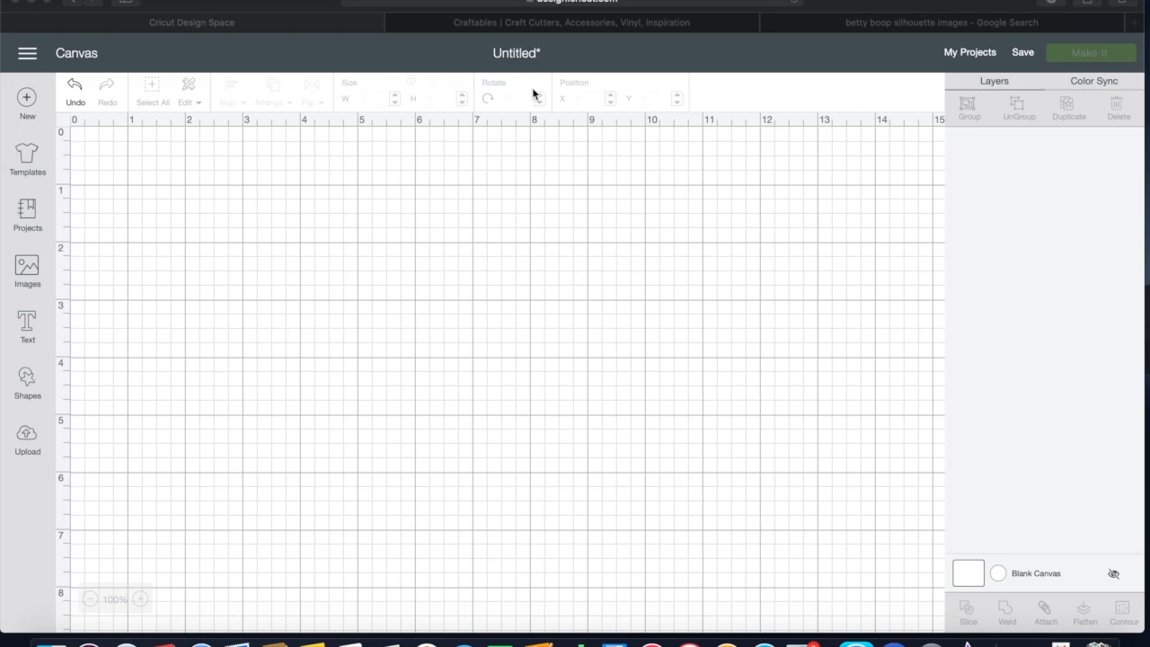
Switch to the Craftables site and download the free apple file from its Free SVG Cut Files collection.
click(551, 25)
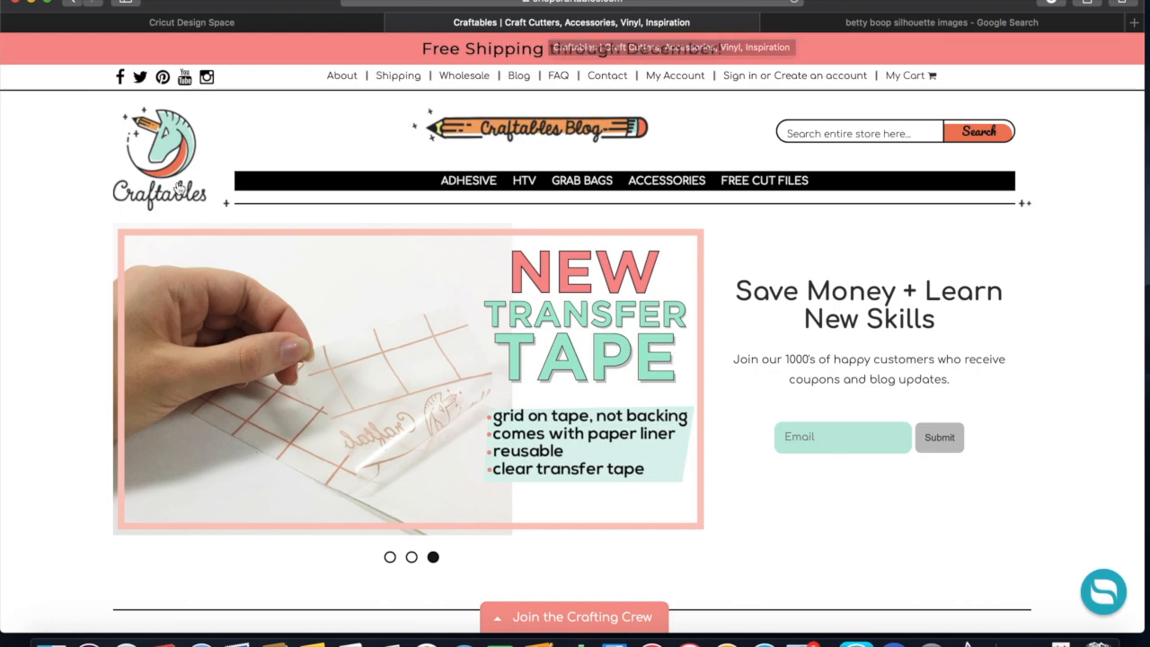
mouse_move(753, 190)
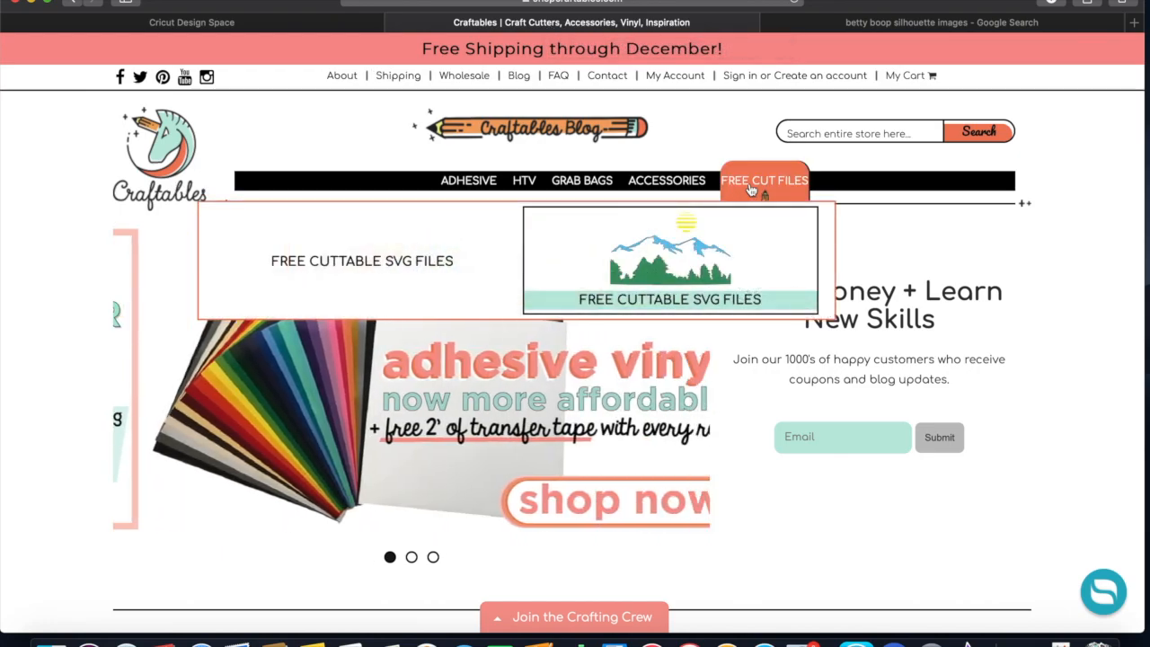
click(752, 188)
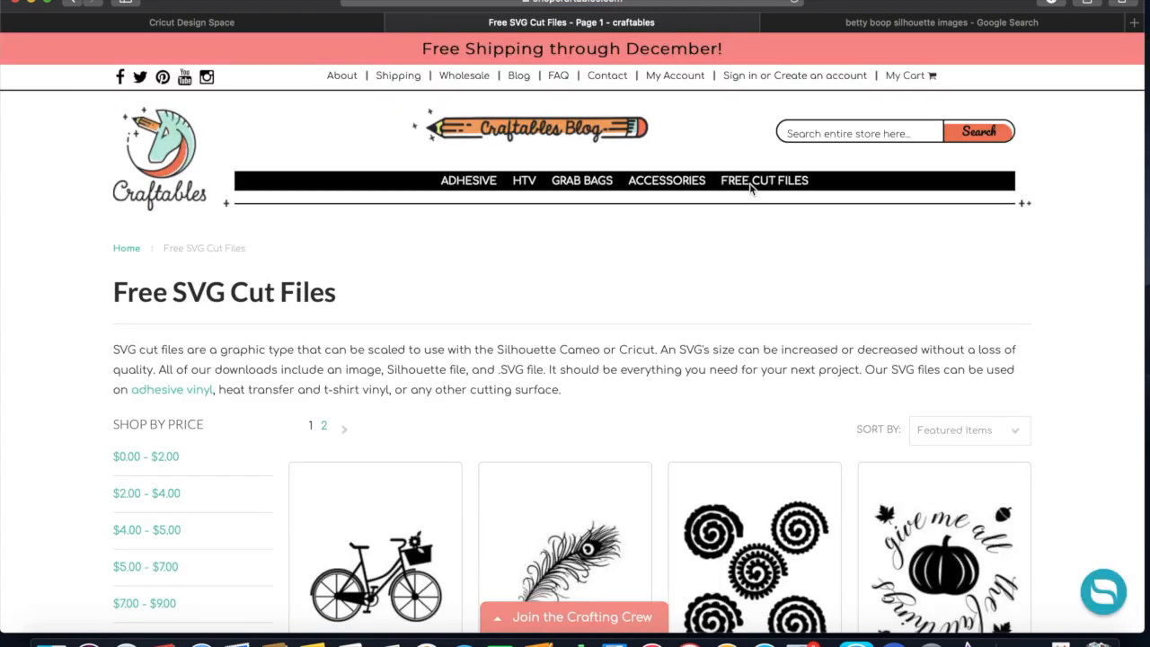
scroll(752, 186, down, 1)
scroll(575, 324, down, 10)
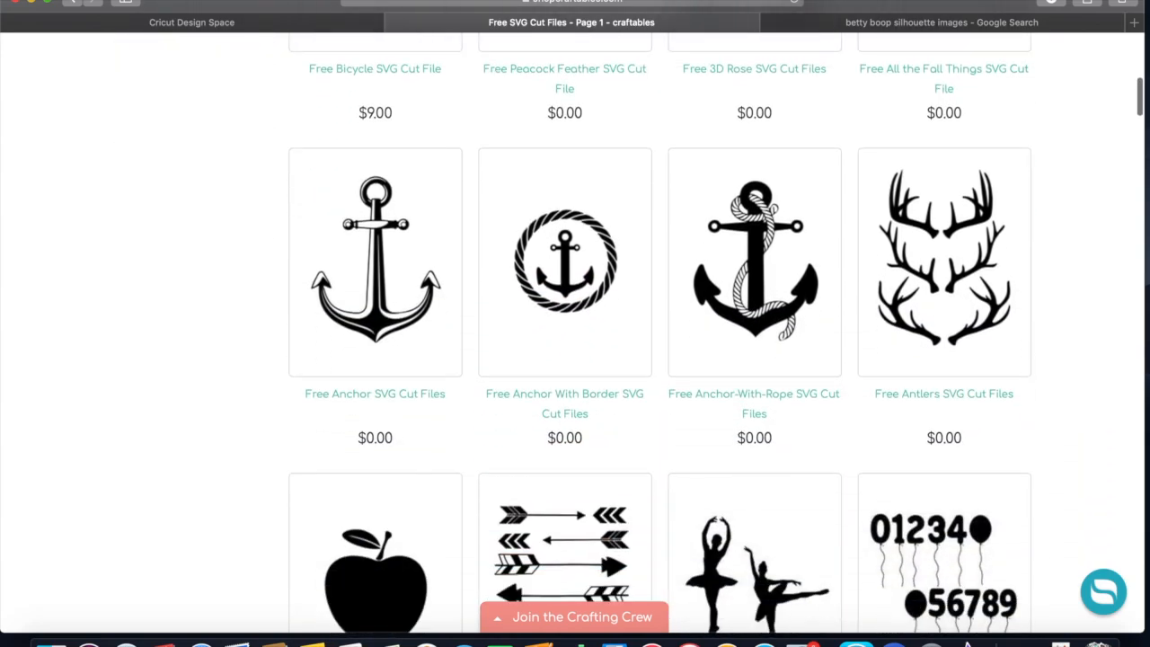
scroll(1025, 322, down, 3)
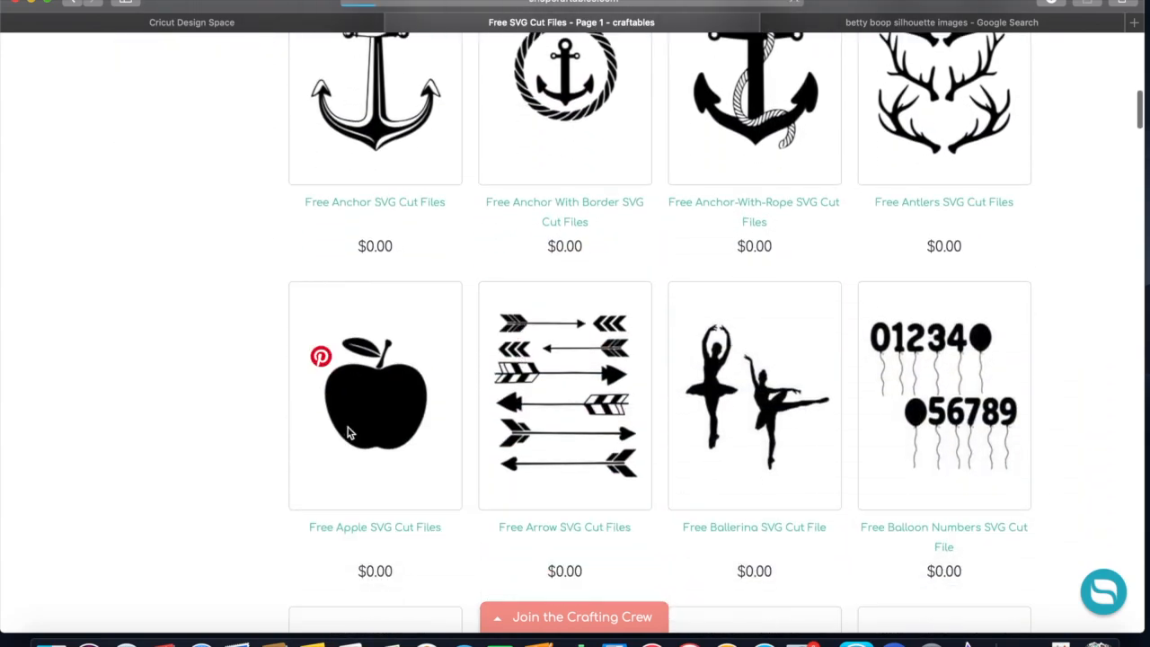
click(350, 433)
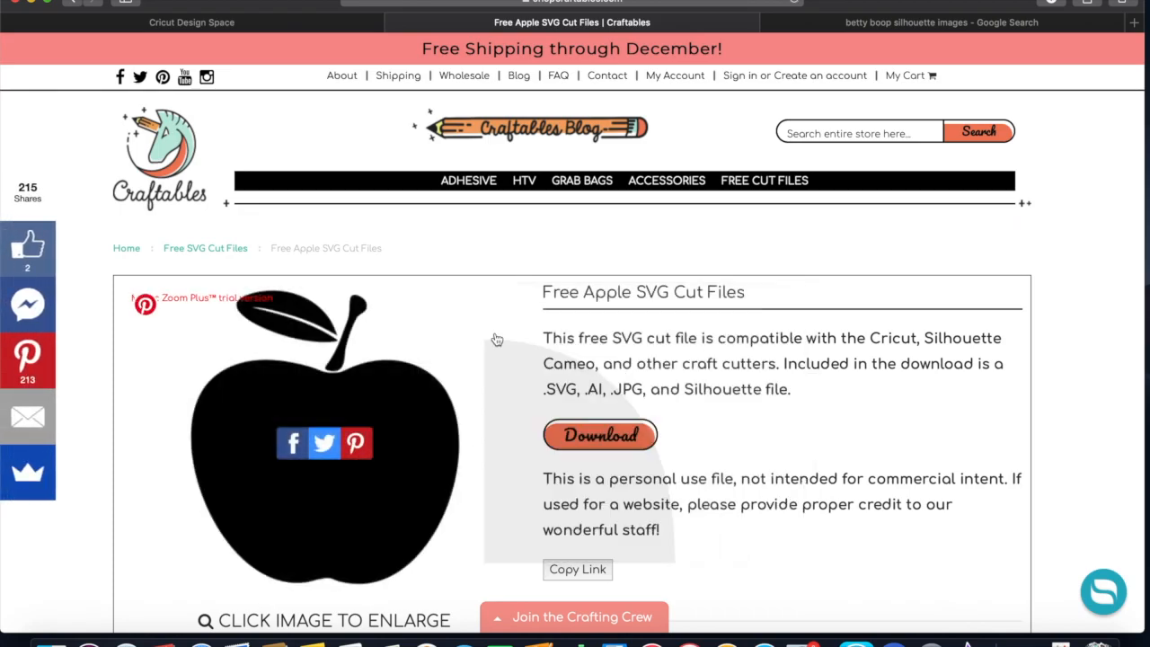
click(601, 436)
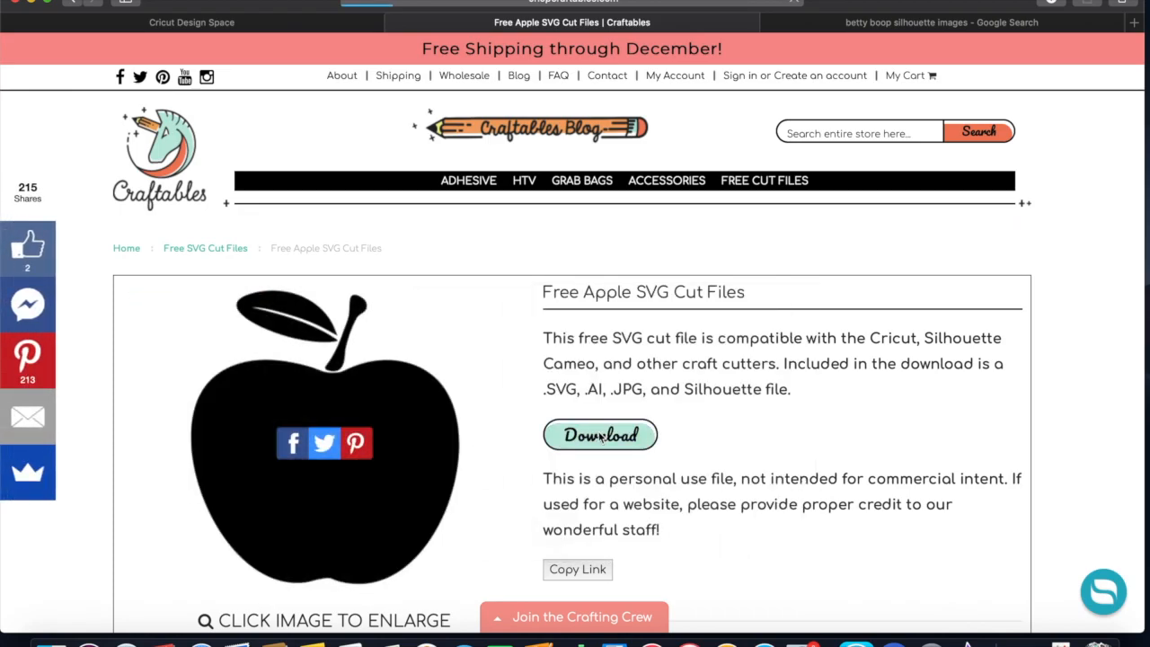
Switch to Cricut Design Space, upload apple.svg from the apple folder in Downloads, and save it with the image name apple.
click(202, 25)
click(28, 441)
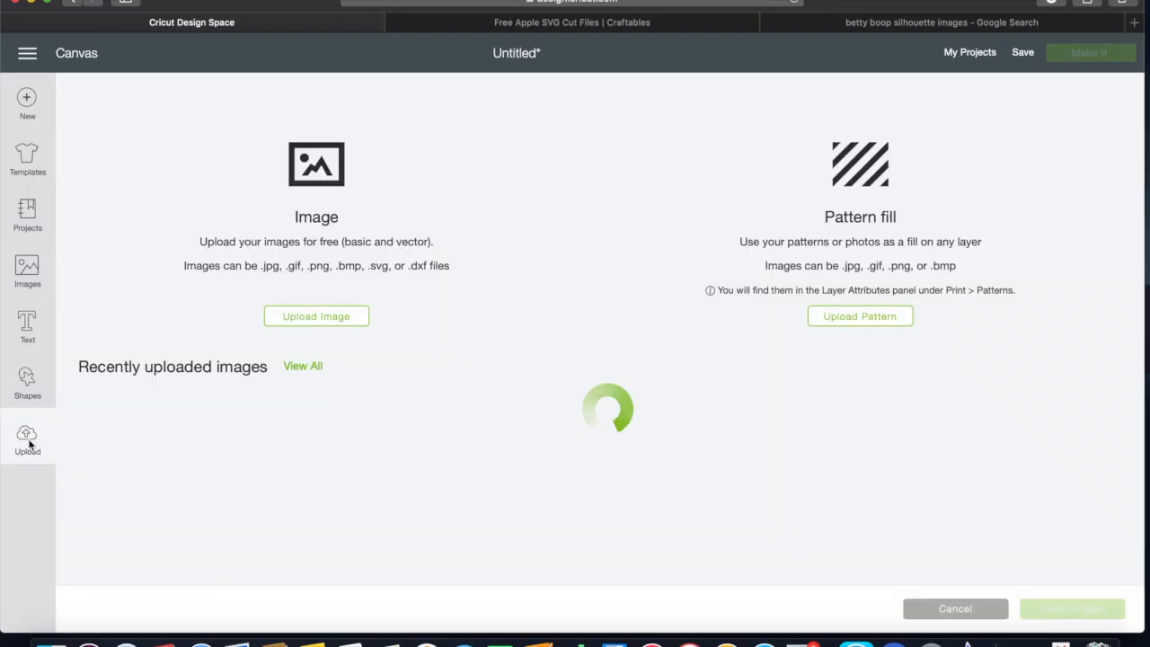
click(319, 316)
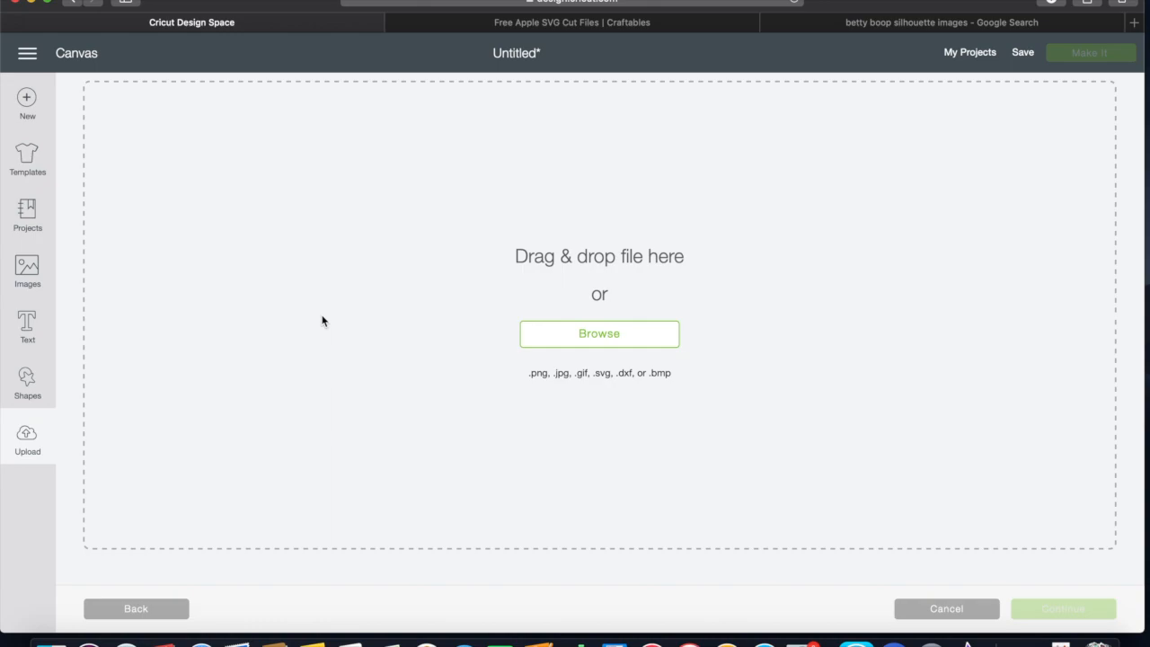
click(560, 344)
click(317, 183)
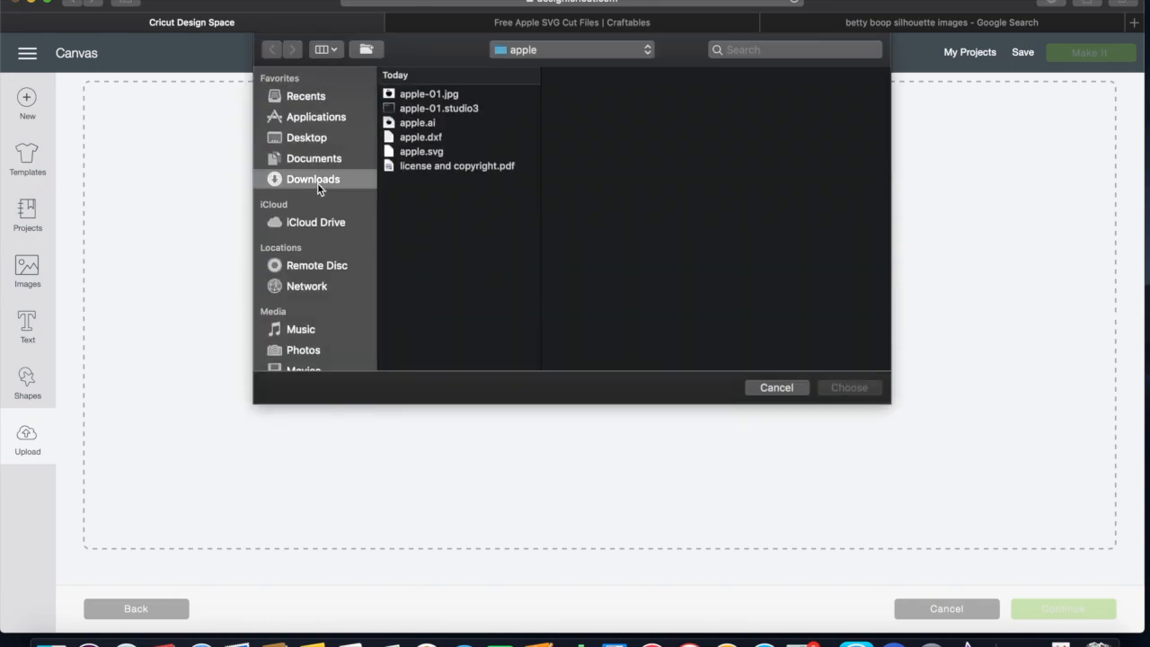
click(412, 125)
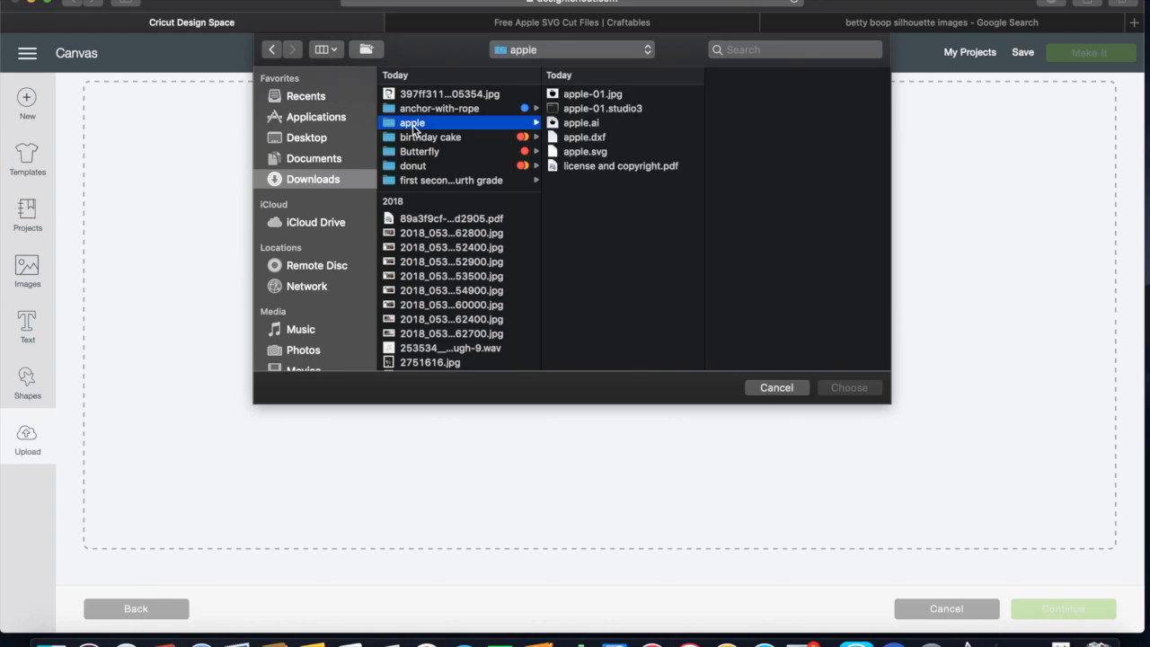
click(599, 155)
click(827, 388)
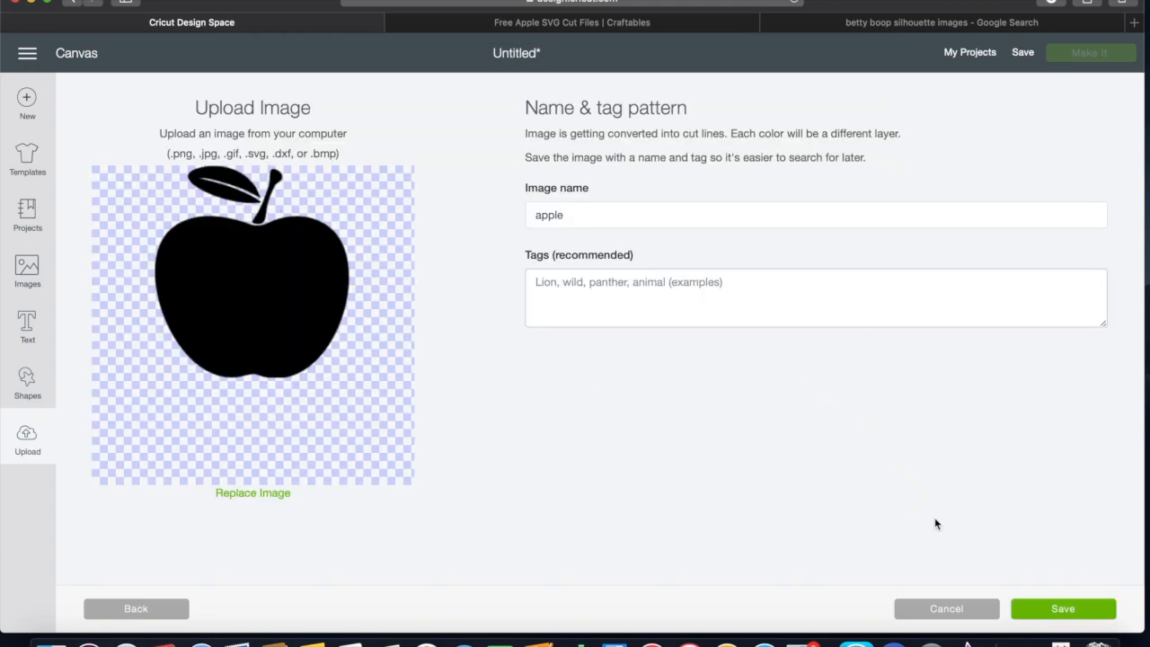
click(1044, 619)
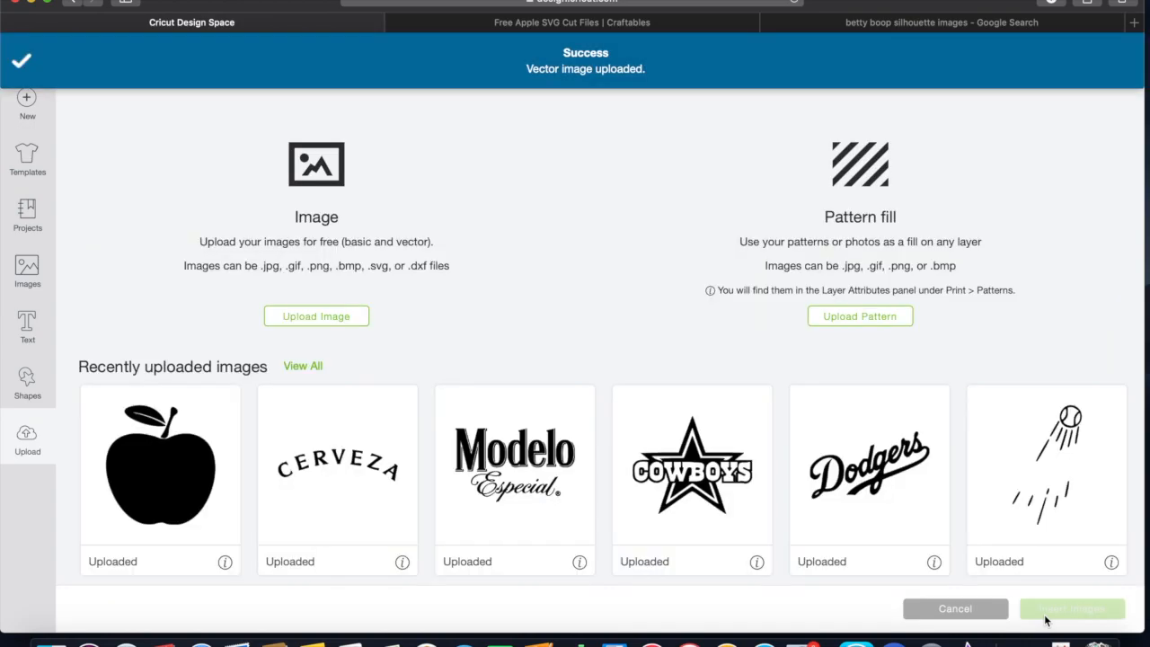
Insert the uploaded apple on the canvas and shrink it to about 2.66 by 2.91 inches near the canvas's upper-left corner.
click(147, 471)
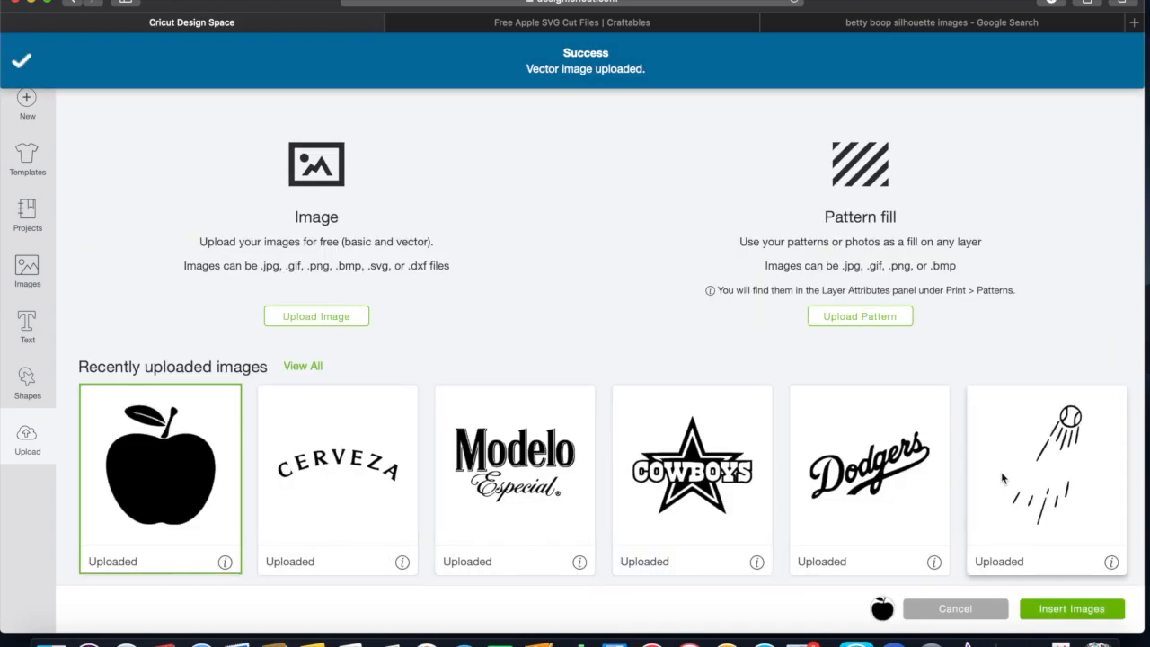
click(1036, 613)
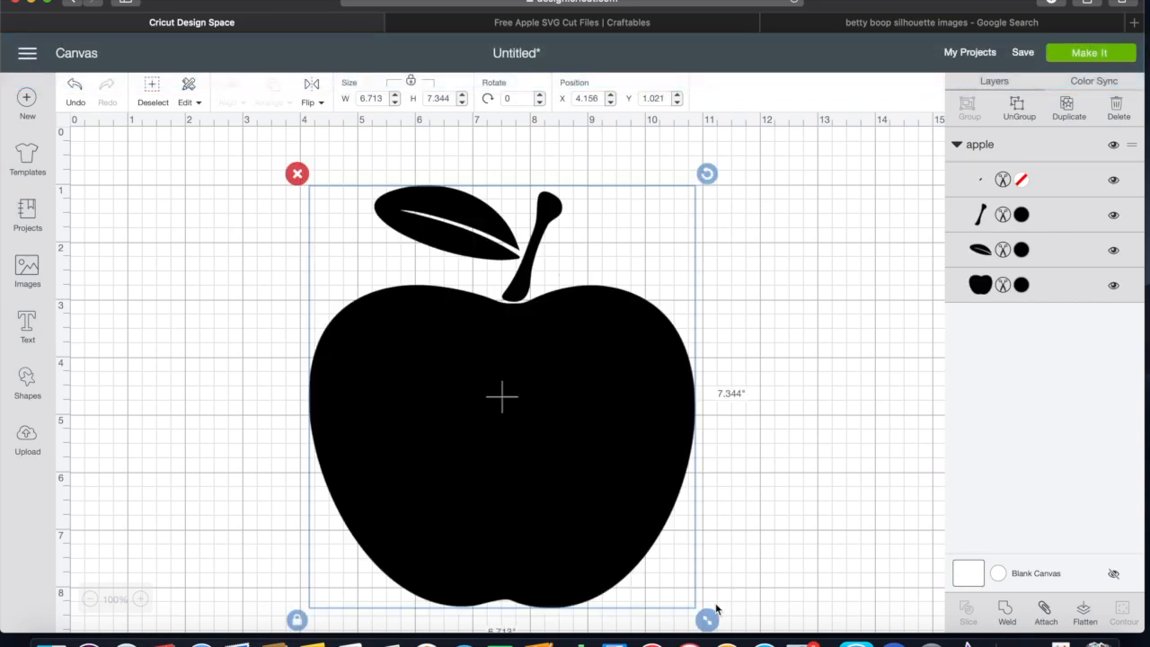
drag(707, 619, 458, 350)
drag(401, 313, 231, 300)
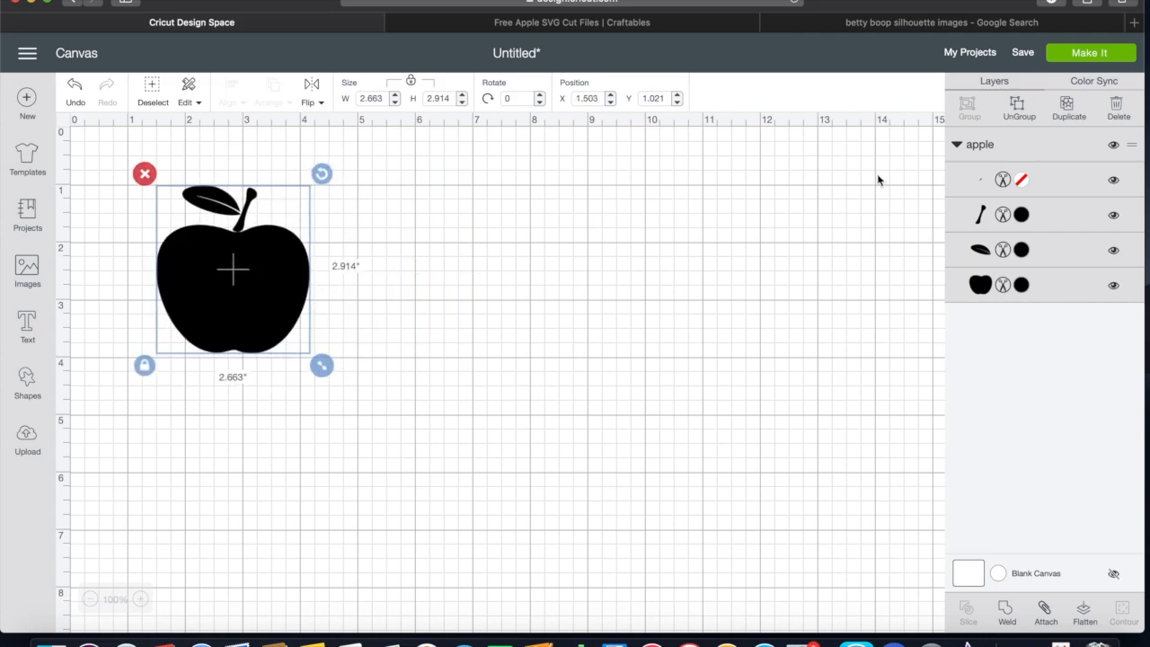
Delete the tiny no-fill layer from the apple group and shift the apple slightly up and to the right.
click(982, 185)
key(Delete)
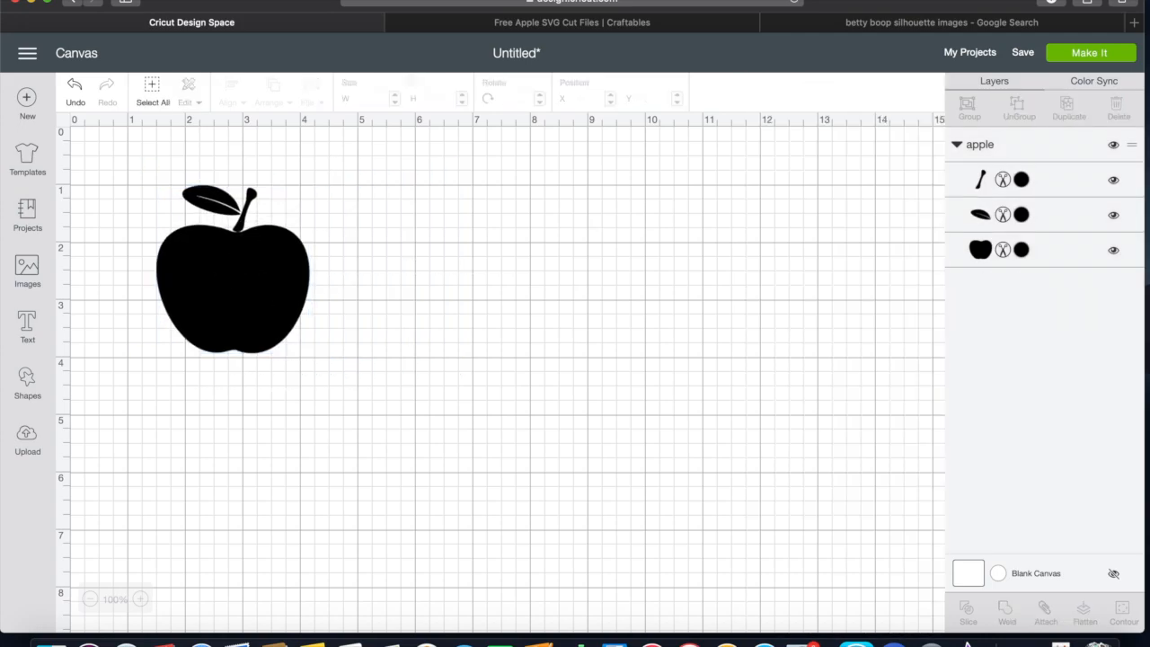
drag(261, 283, 283, 262)
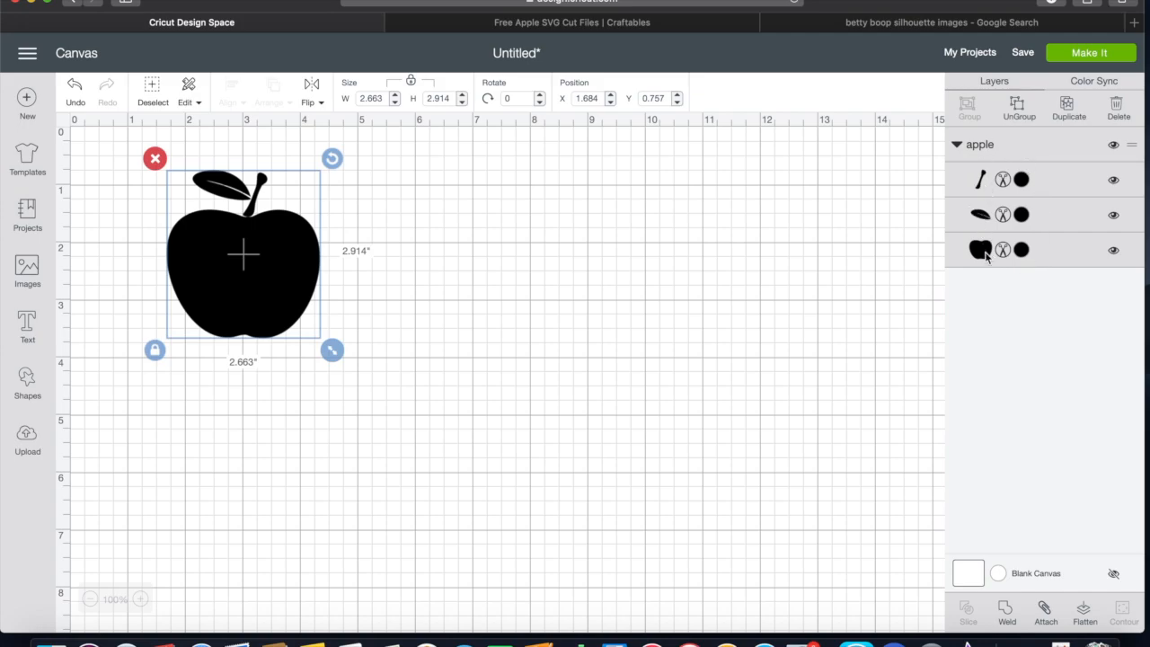
Recolor the apple's layers: brown #704A2B for the stem, Emerald Green for the leaf, and red for the body.
click(1022, 180)
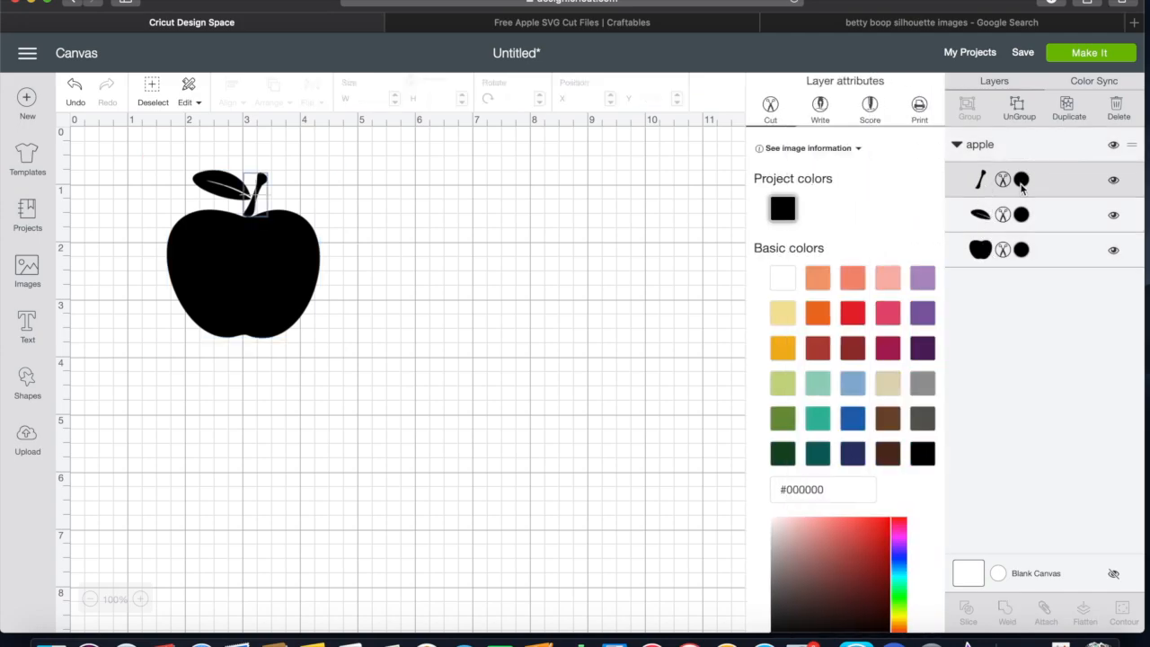
click(888, 423)
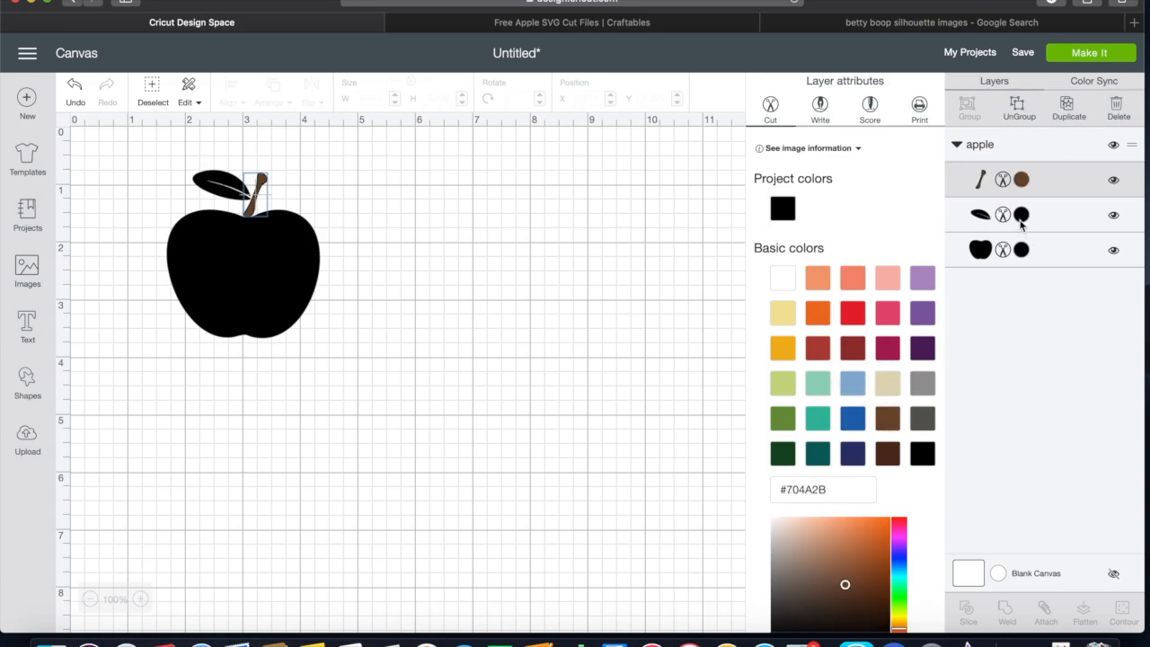
click(1022, 221)
click(782, 453)
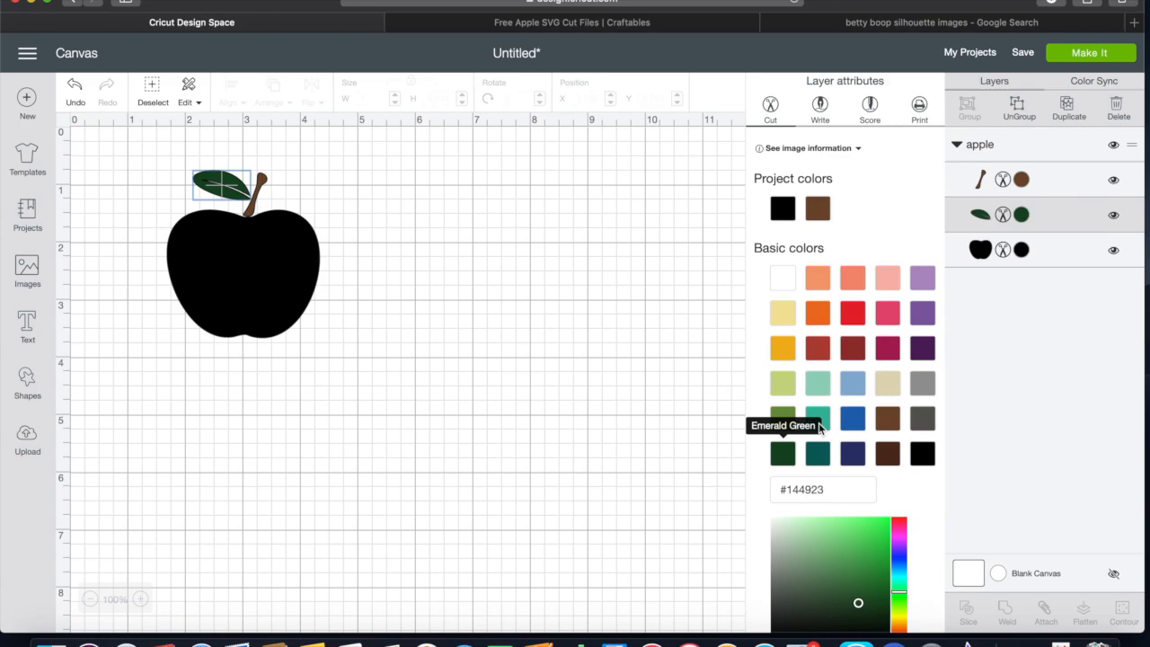
click(1023, 252)
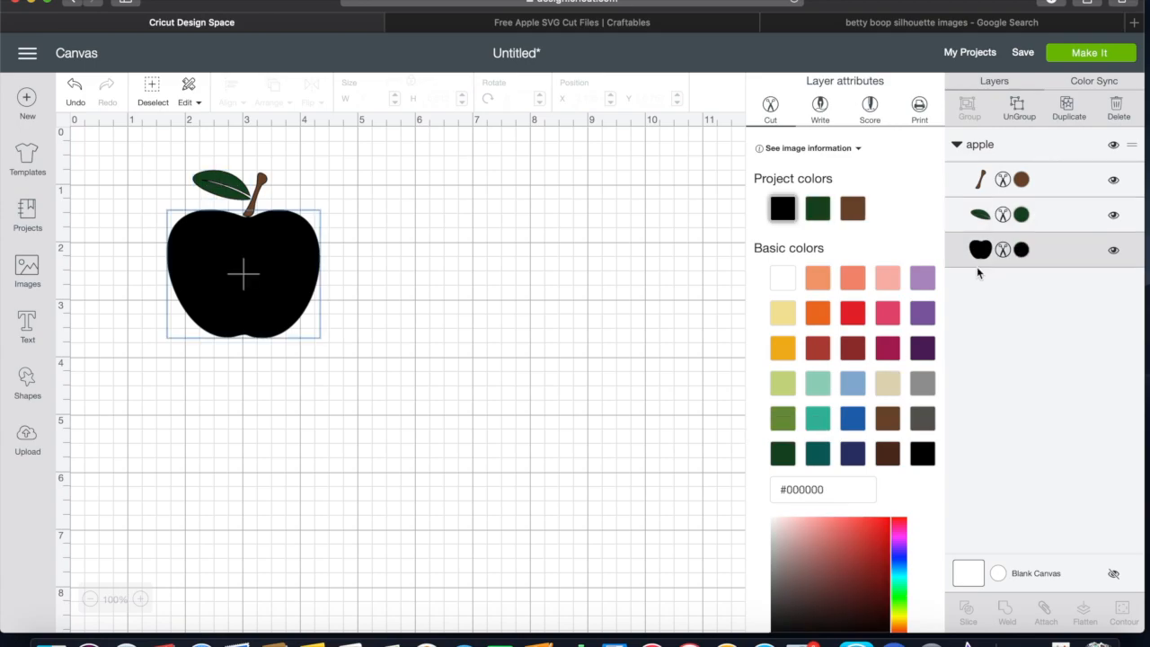
click(856, 321)
click(510, 367)
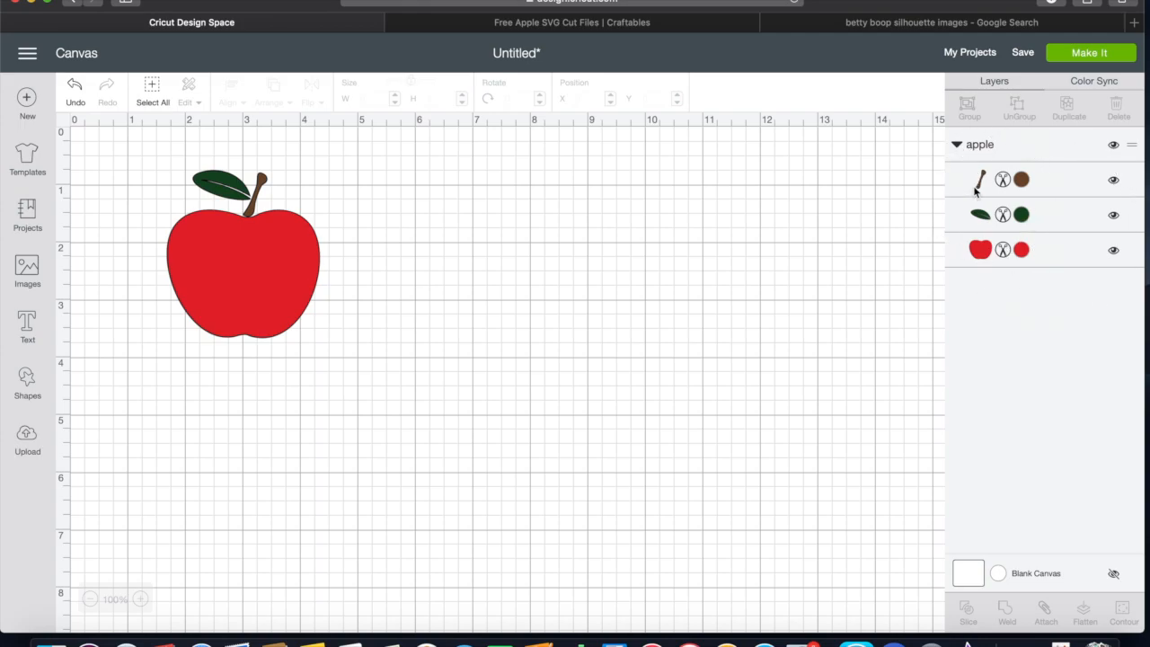
Move the apple to about X 0.46, Y 0.81 and turn off all canvas grid lines.
click(237, 286)
drag(237, 285, 180, 284)
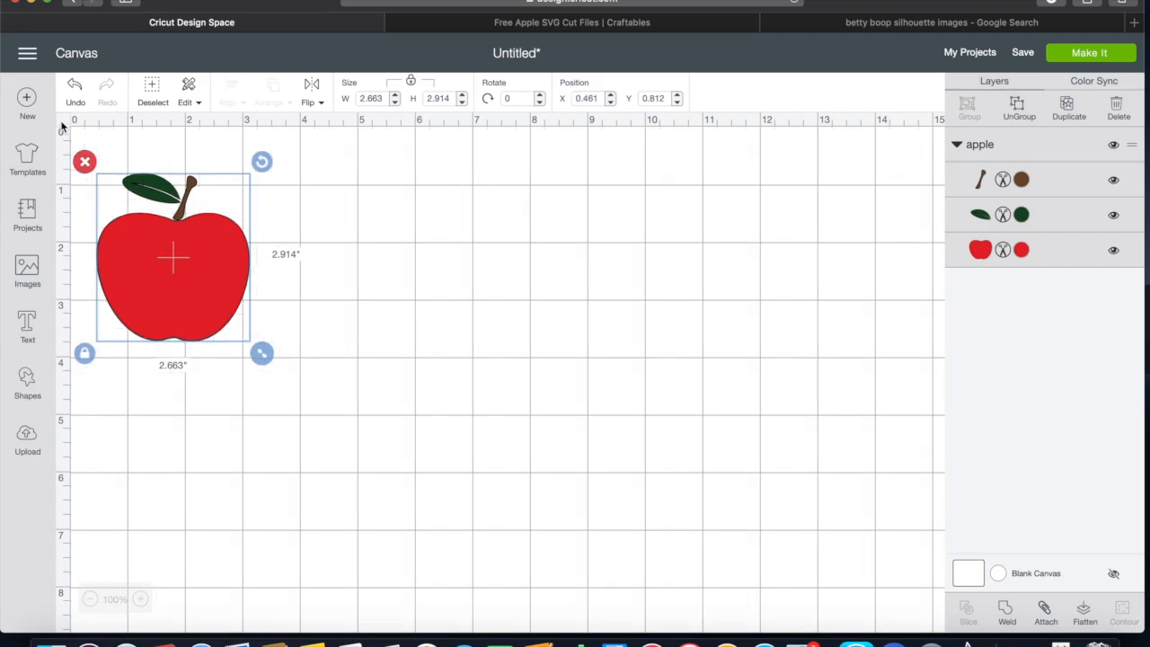
click(62, 127)
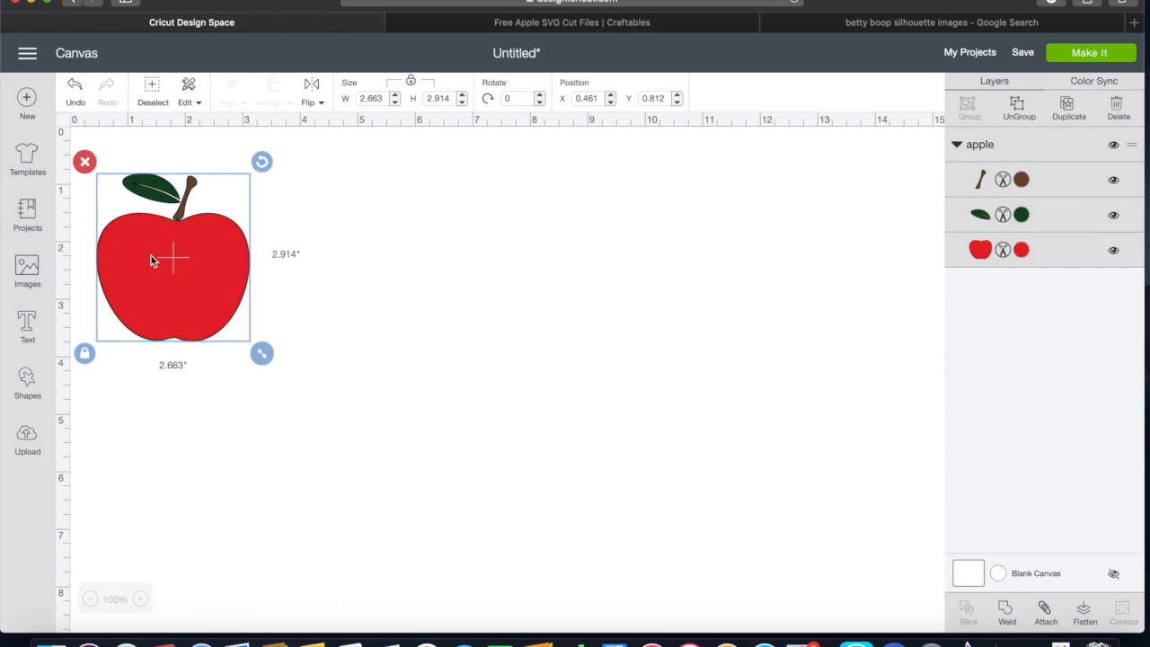
Switch to the Google image results and save the winking "Betty Boop Stickers Related Keywords" picture to Downloads.
click(870, 23)
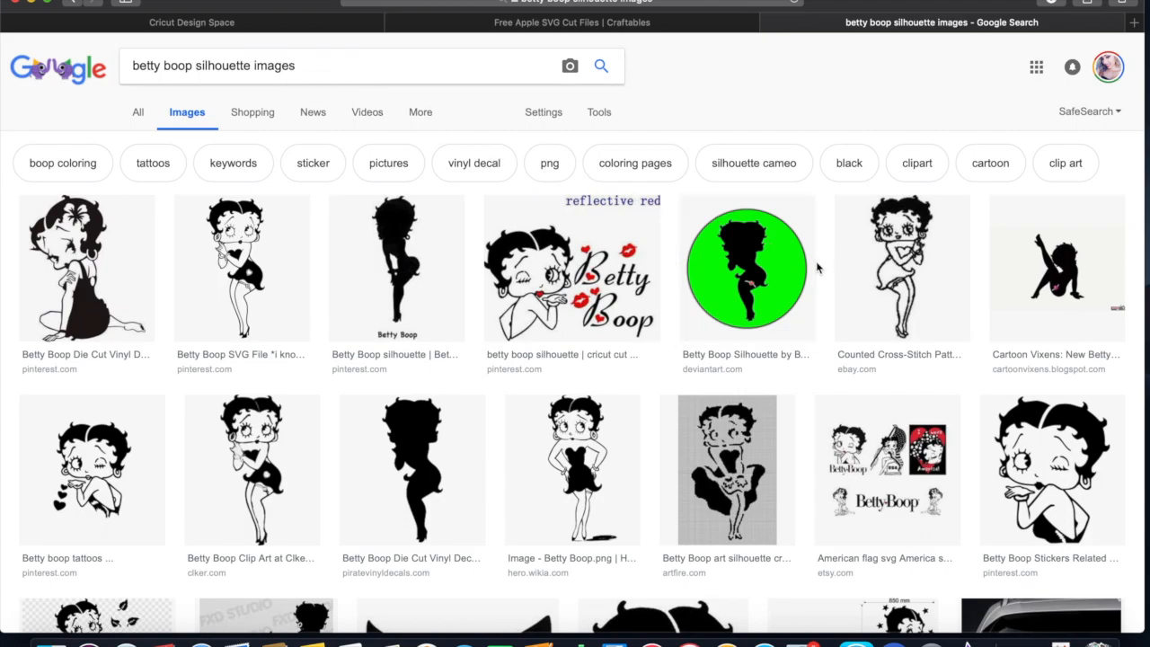
click(1052, 457)
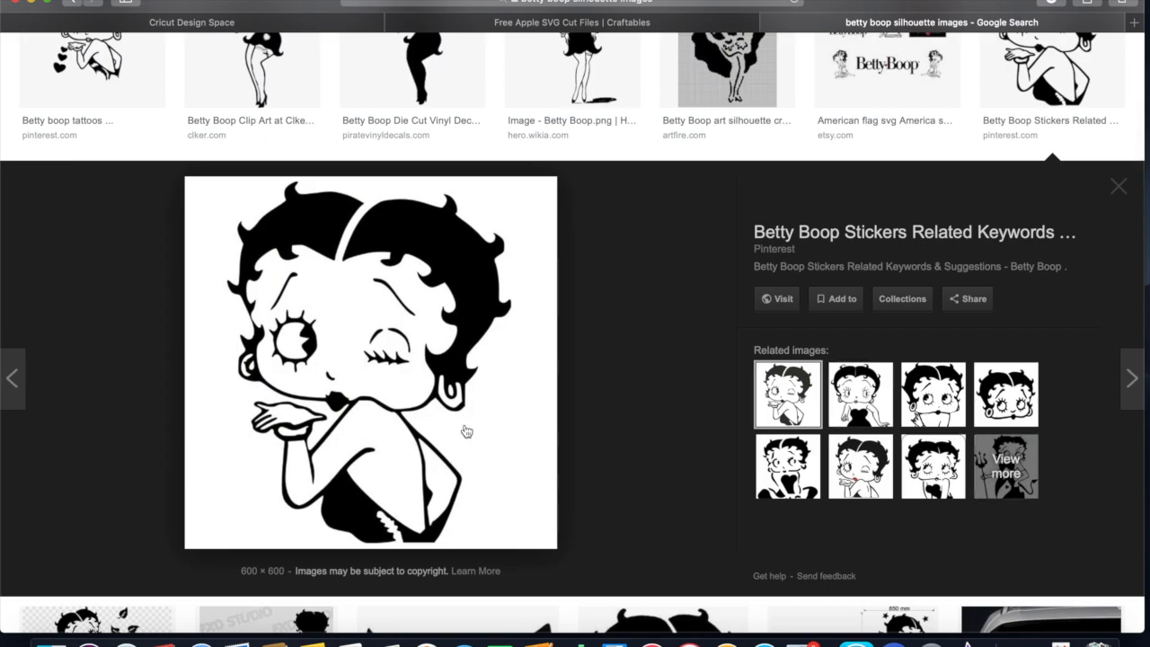
right_click(466, 433)
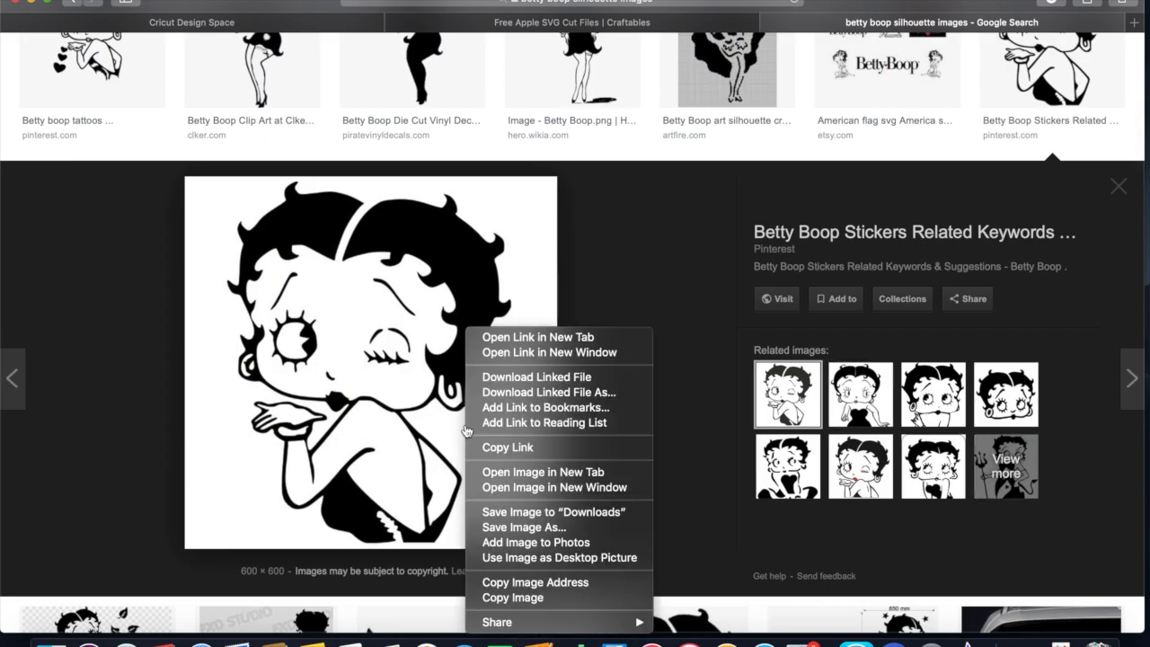
click(503, 516)
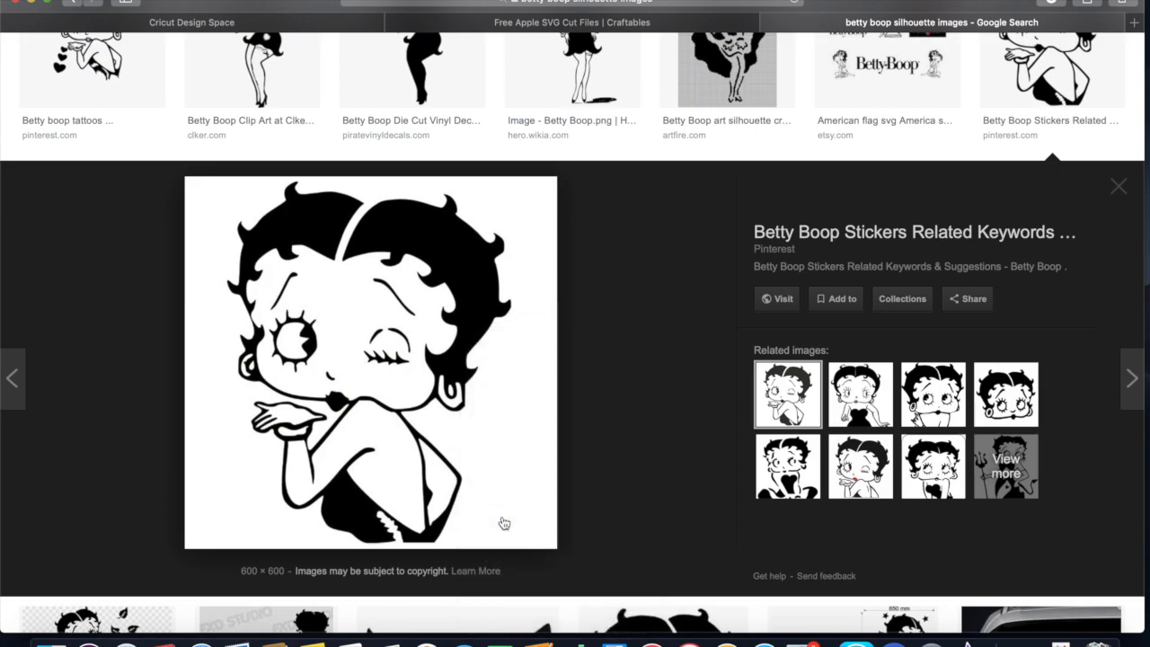
Switch back to Cricut Design Space and upload the new Betty Boop JPG ending in 5354-2.jpg from Downloads.
click(175, 29)
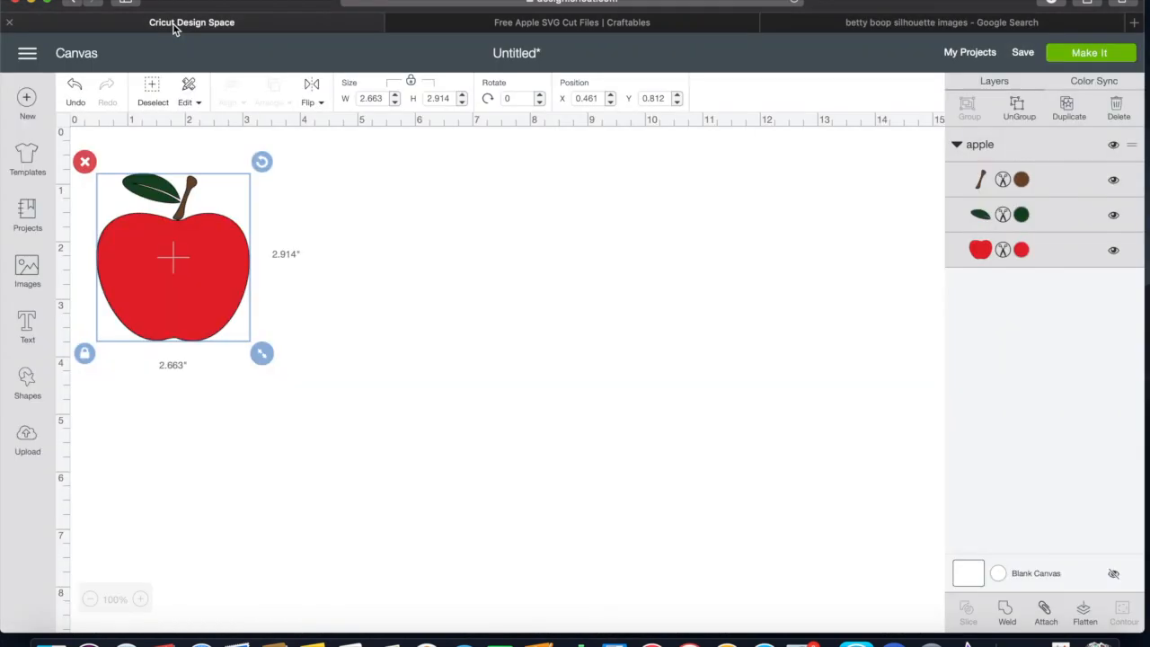
click(27, 440)
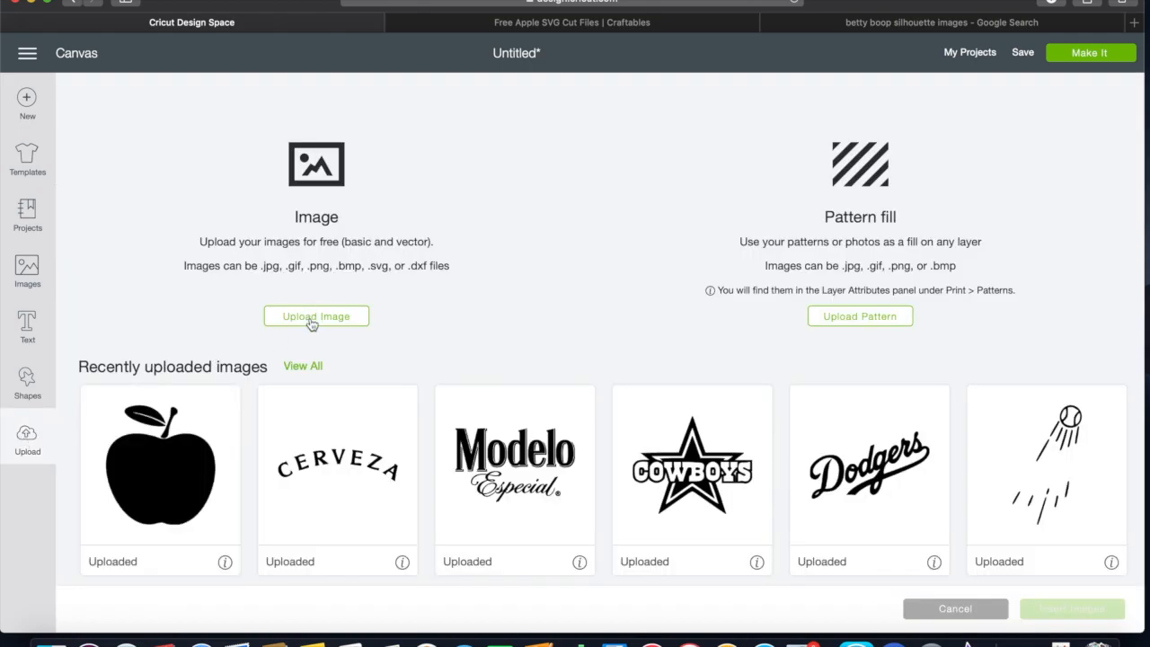
click(310, 316)
click(600, 344)
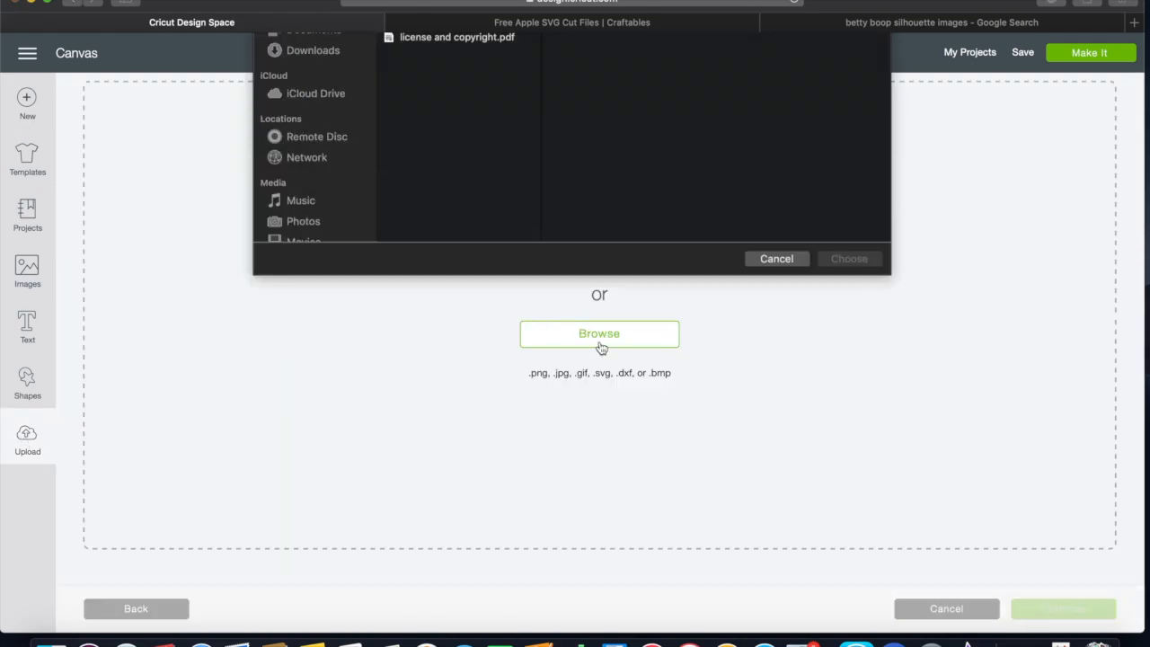
click(317, 176)
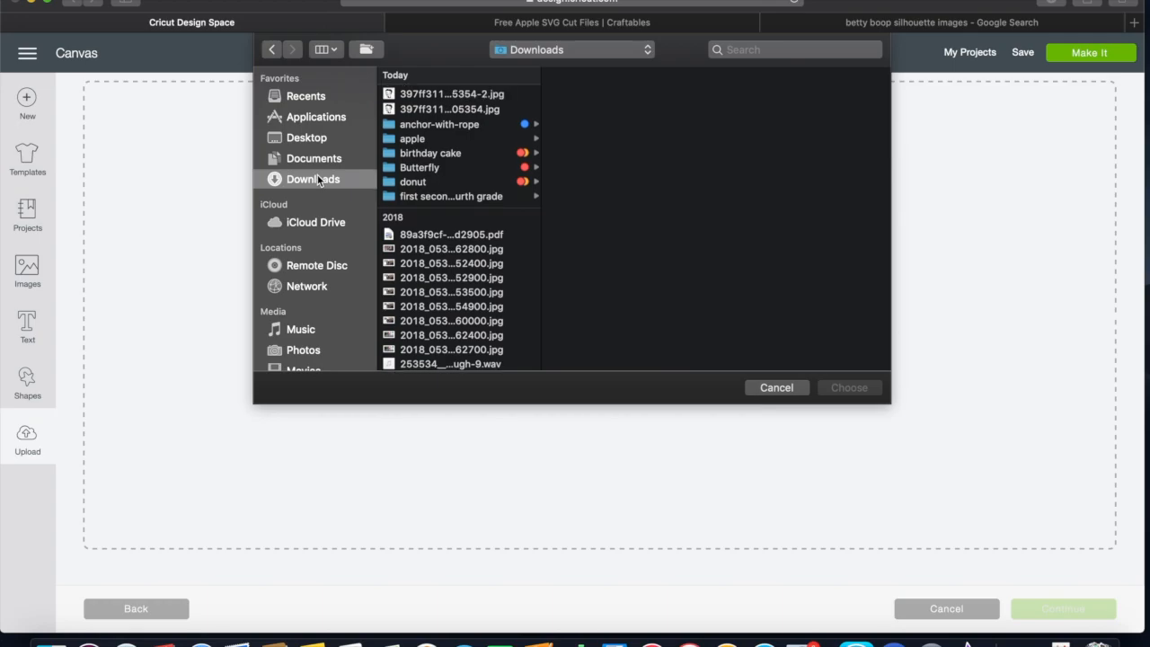
click(435, 95)
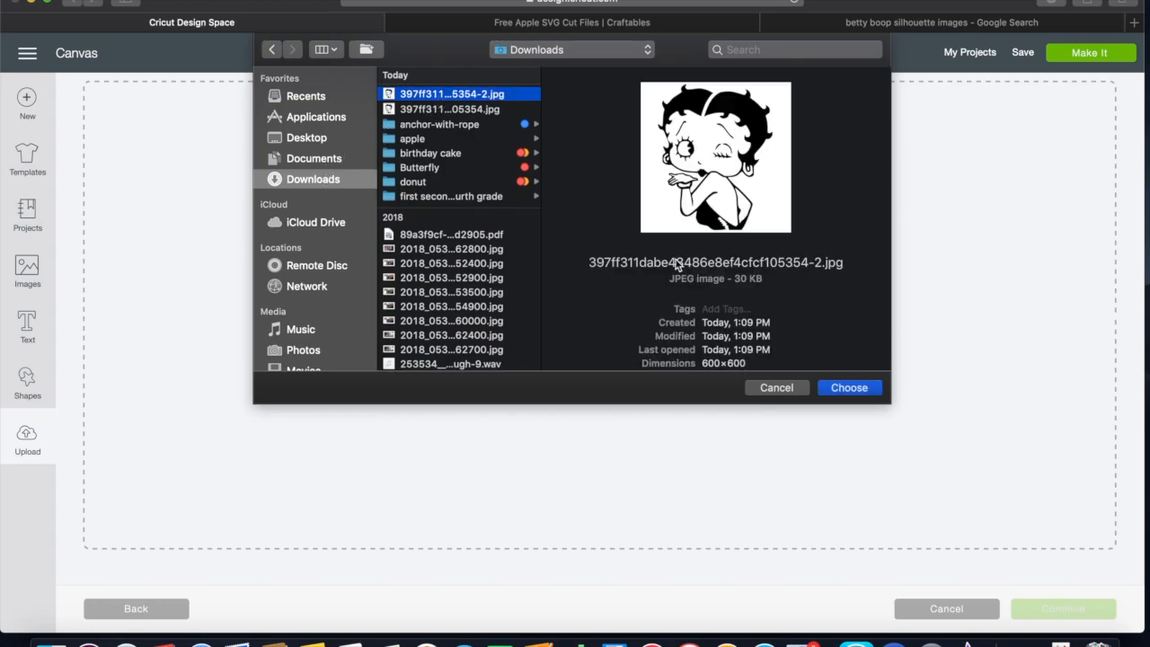
click(848, 388)
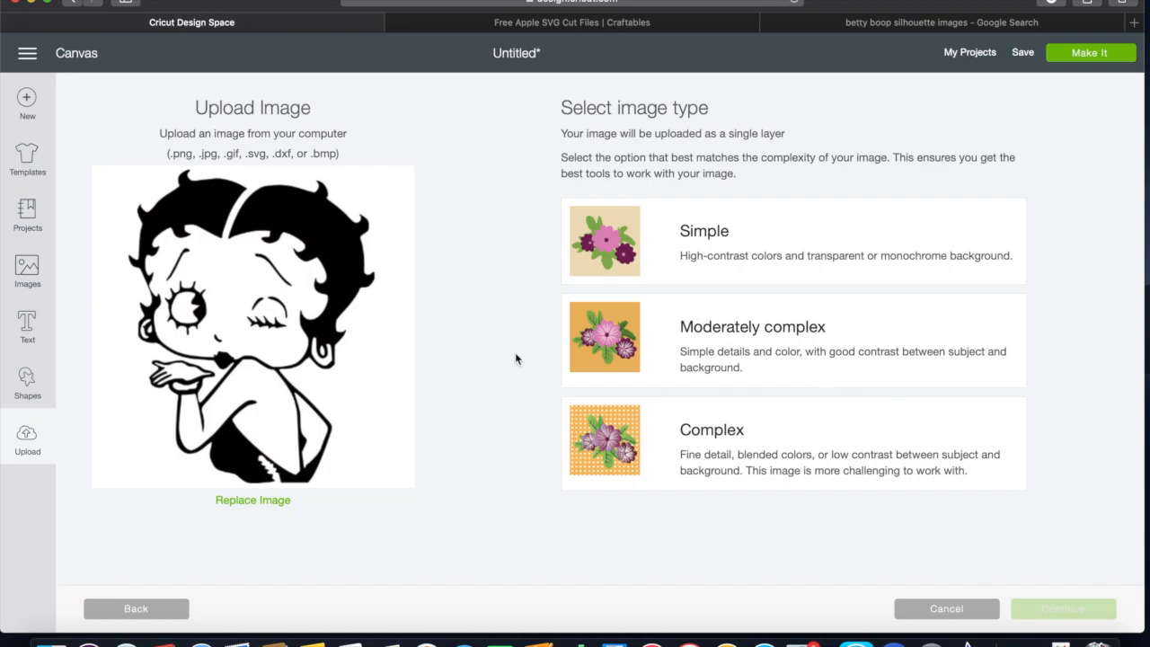
Set the Betty Boop image type to Simple and erase the background and the enclosed light areas, keeping only the black artwork.
click(706, 236)
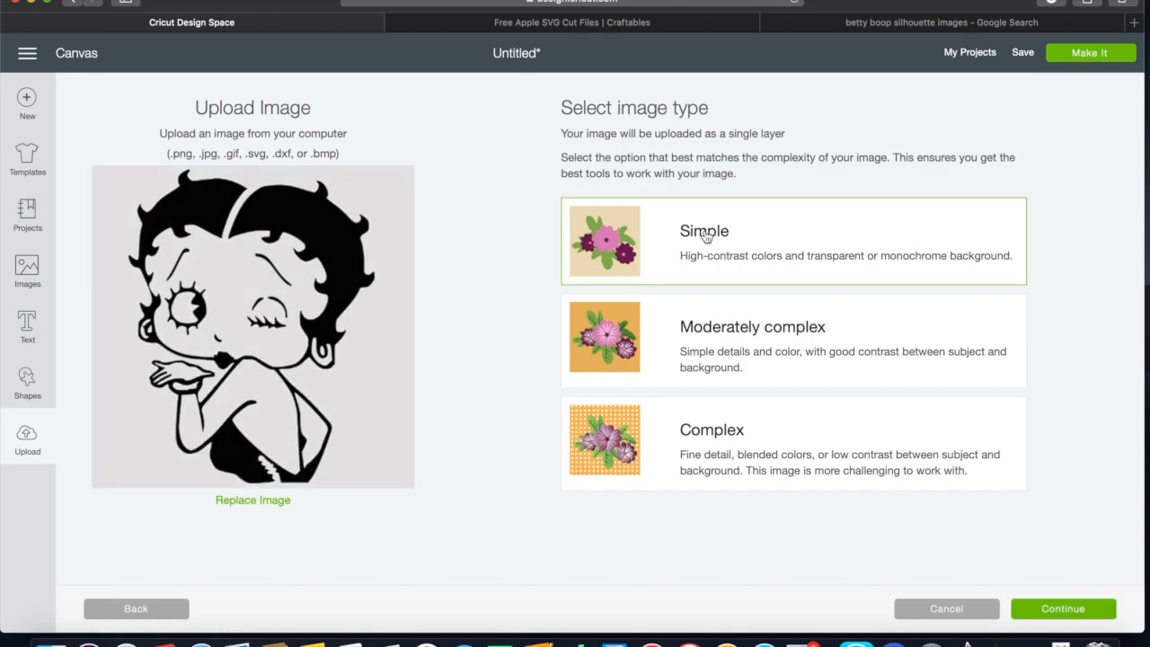
click(1029, 609)
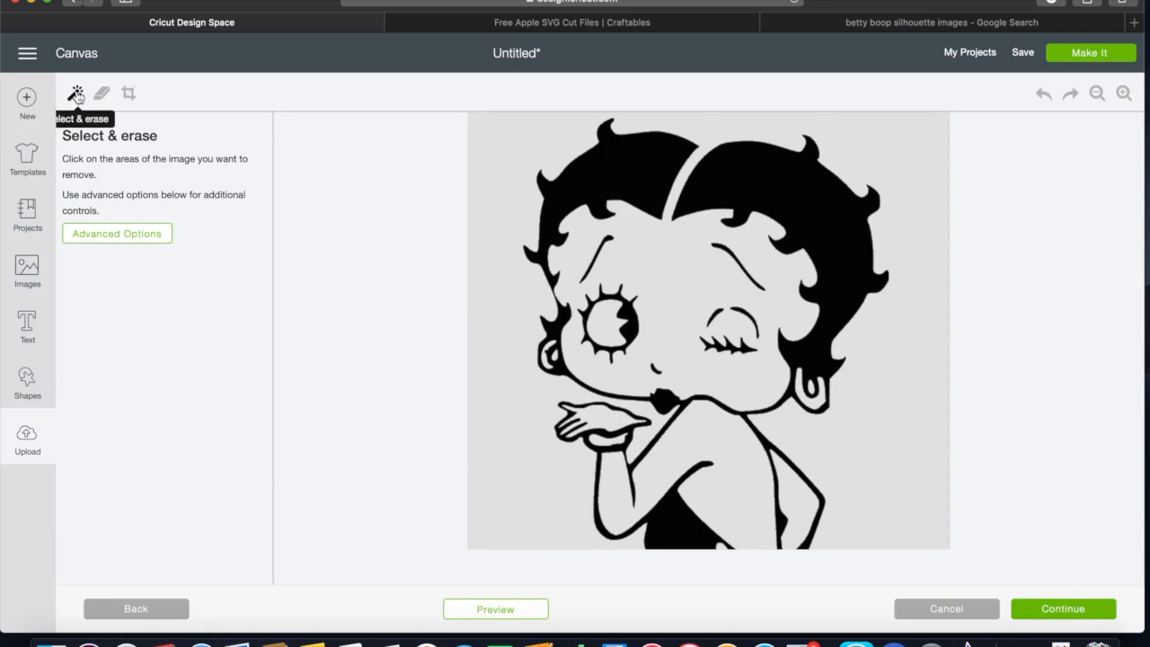
click(480, 154)
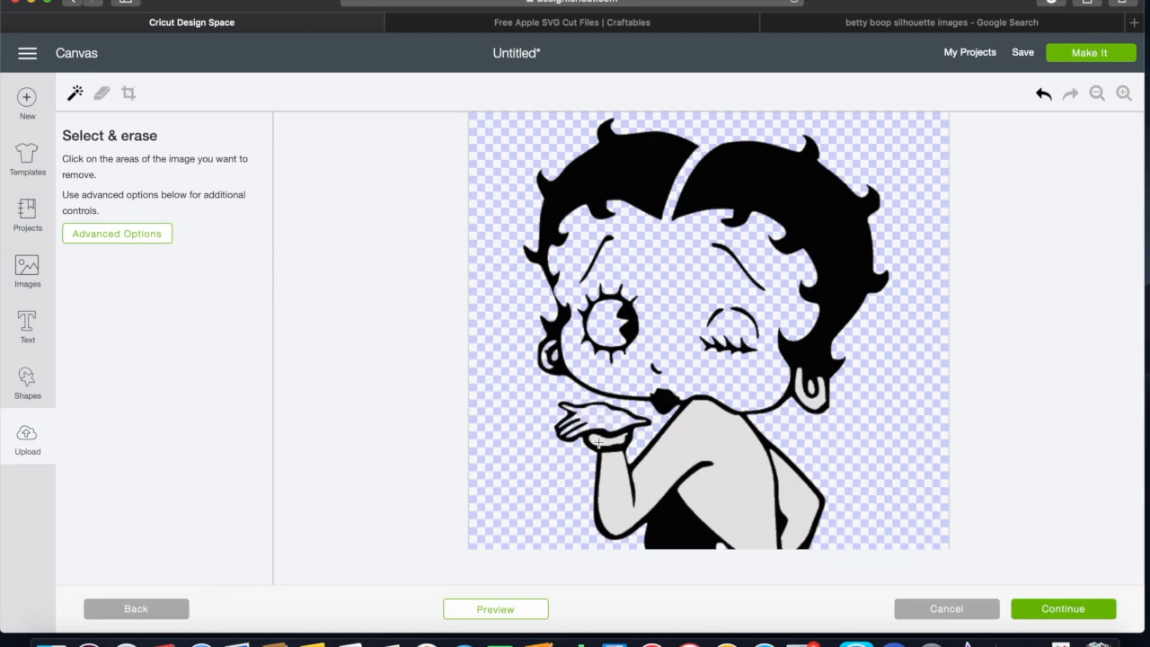
click(616, 492)
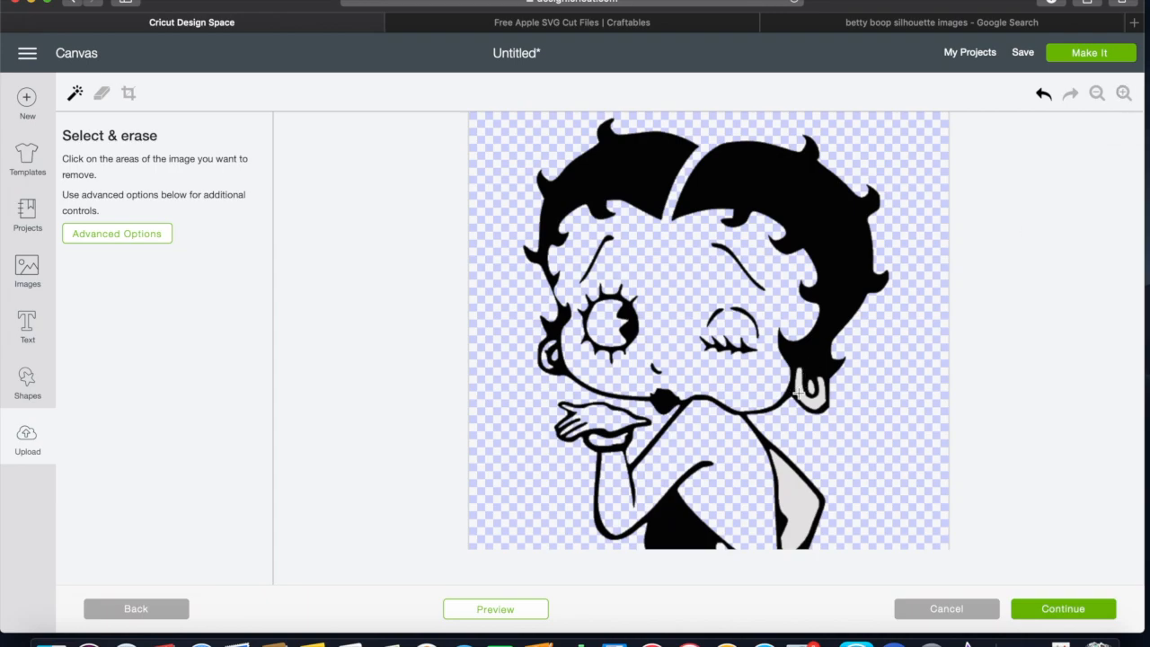
click(793, 503)
scroll(901, 438, down, 2)
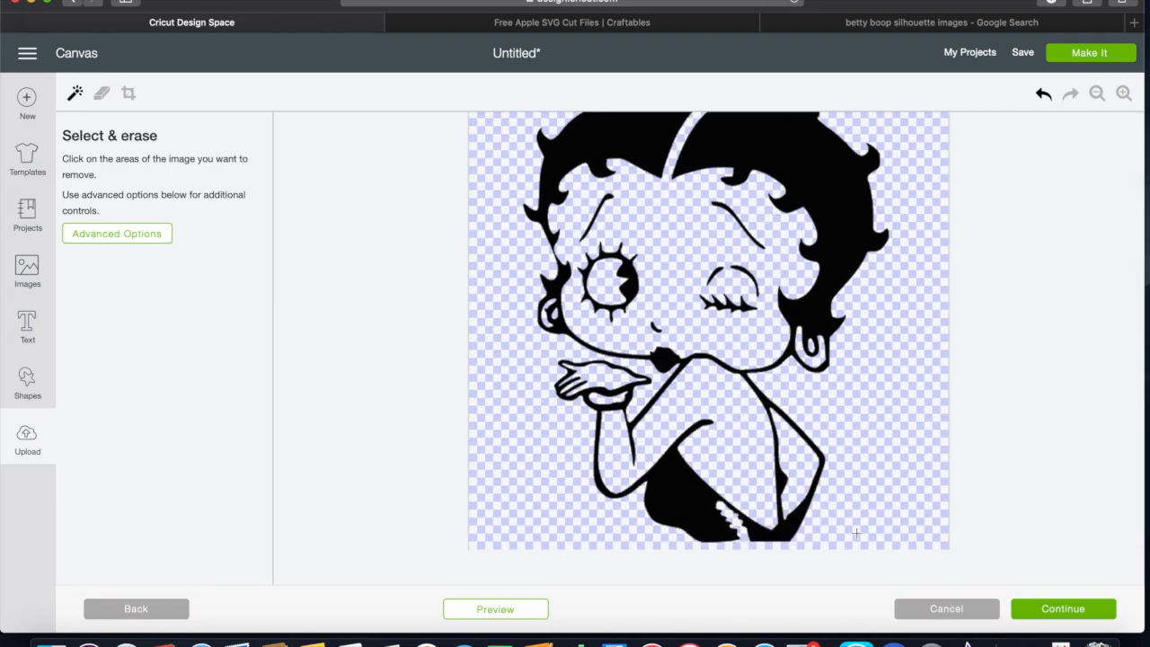
Finish the cleanup and save the Betty Boop picture as a Cut image, keeping the suggested name.
click(1057, 609)
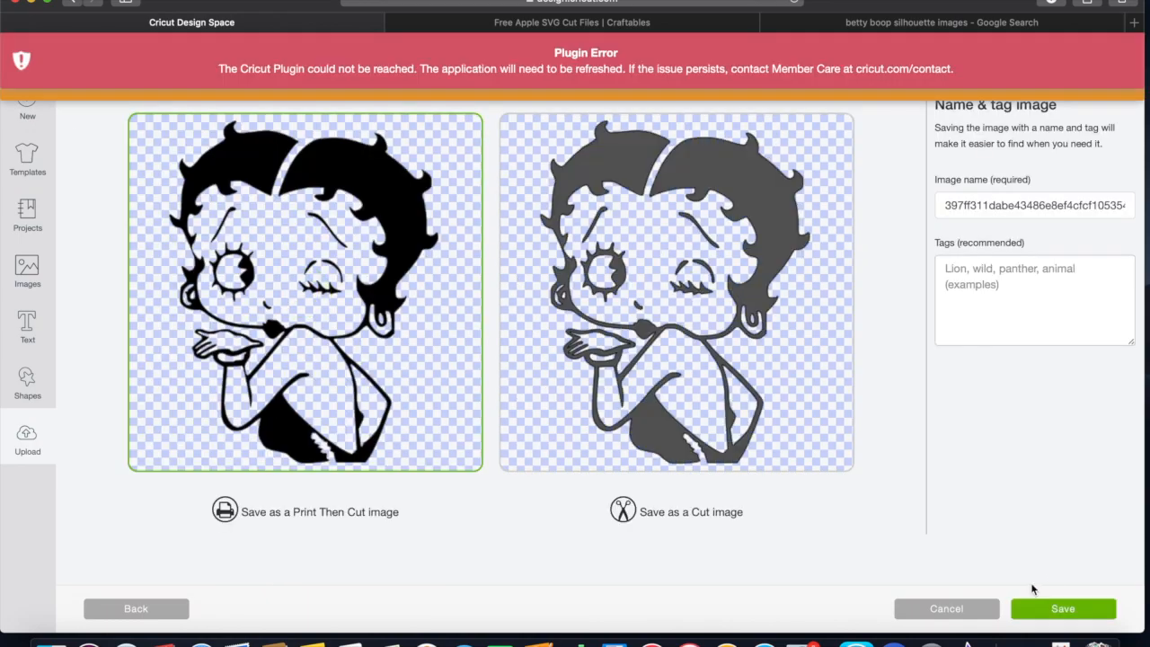
click(716, 372)
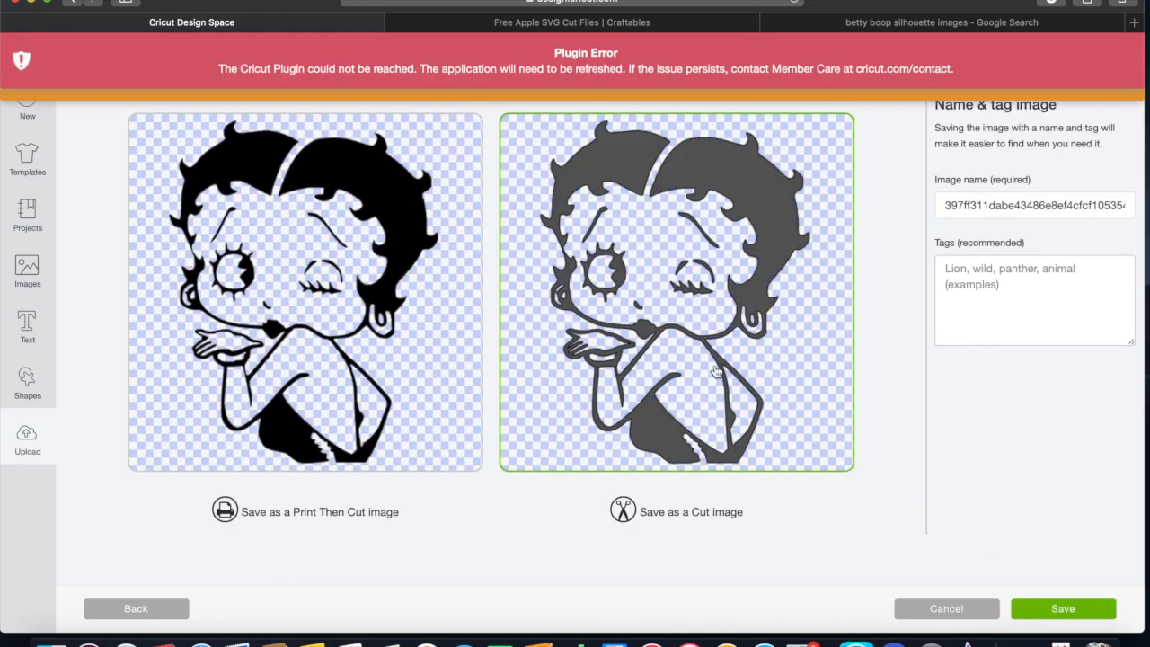
click(1034, 609)
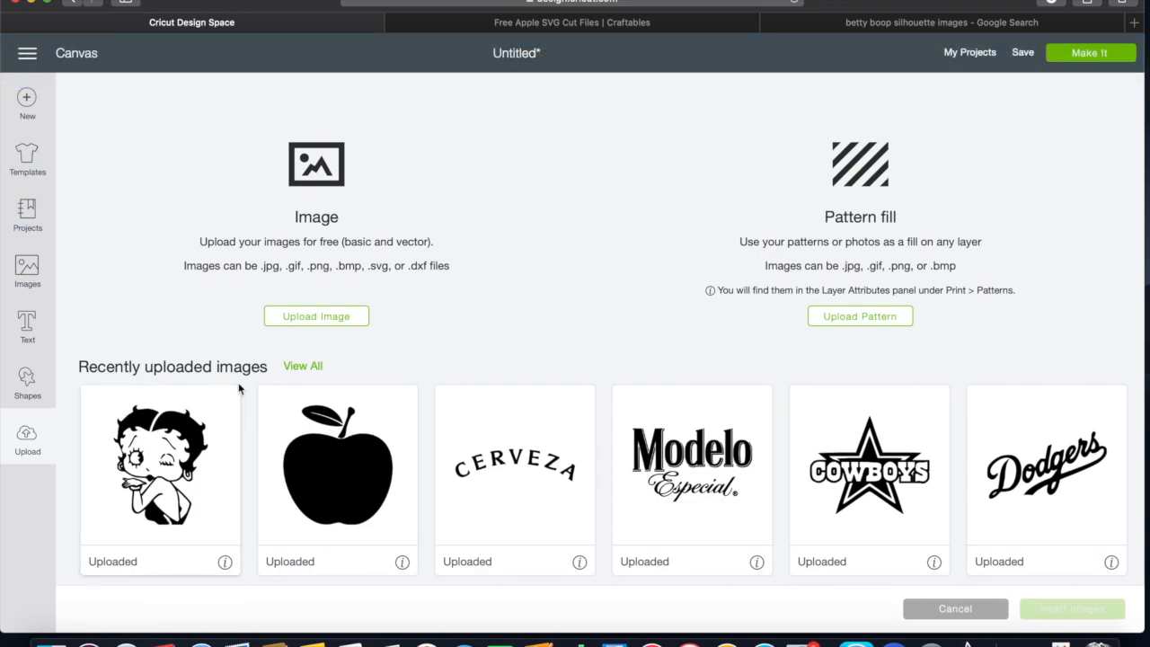
Insert the uploaded Betty Boop image onto the canvas and move it beside the apple, to about X 4.89, Y 0.9.
click(192, 444)
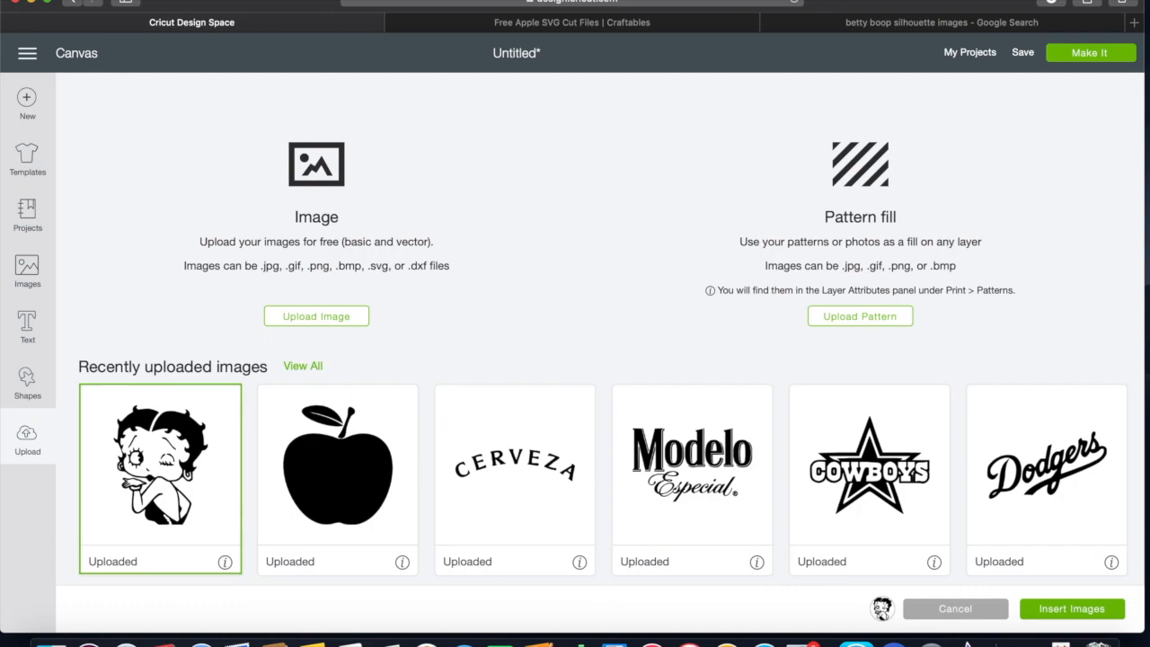
click(1094, 614)
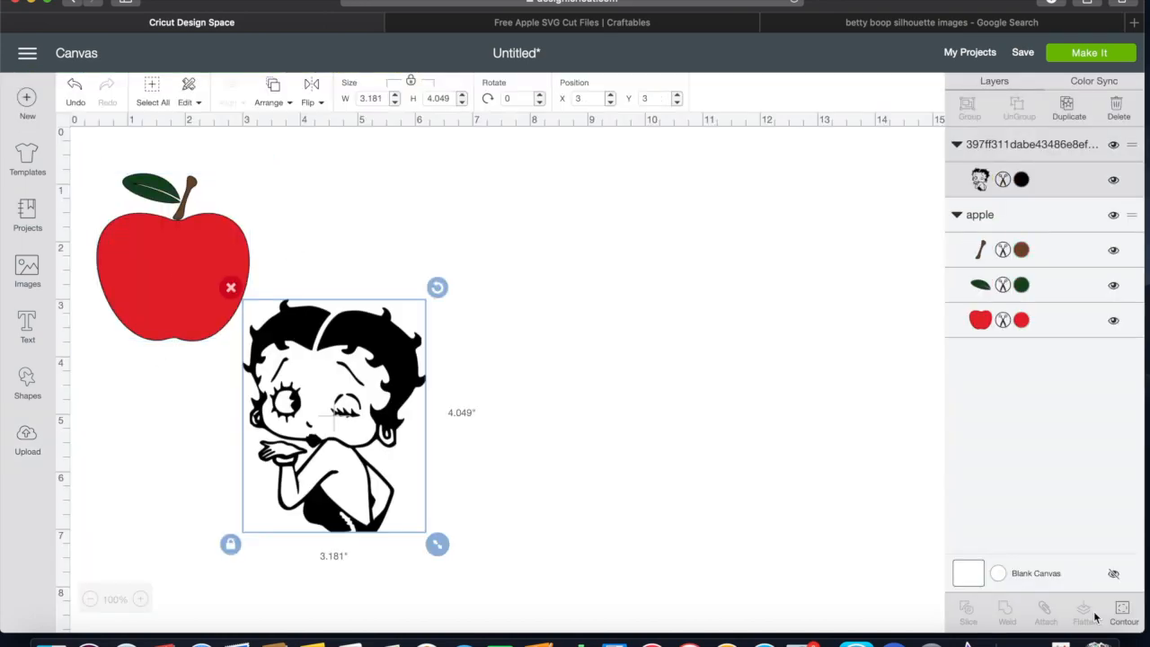
drag(298, 478, 453, 377)
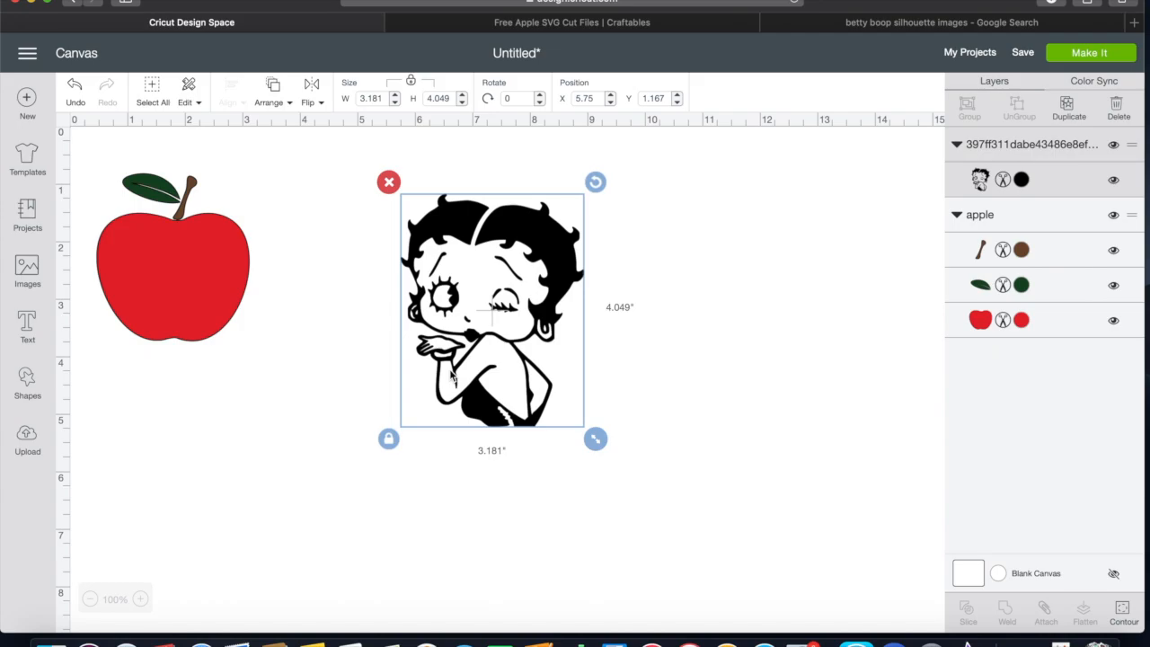
drag(475, 318, 426, 304)
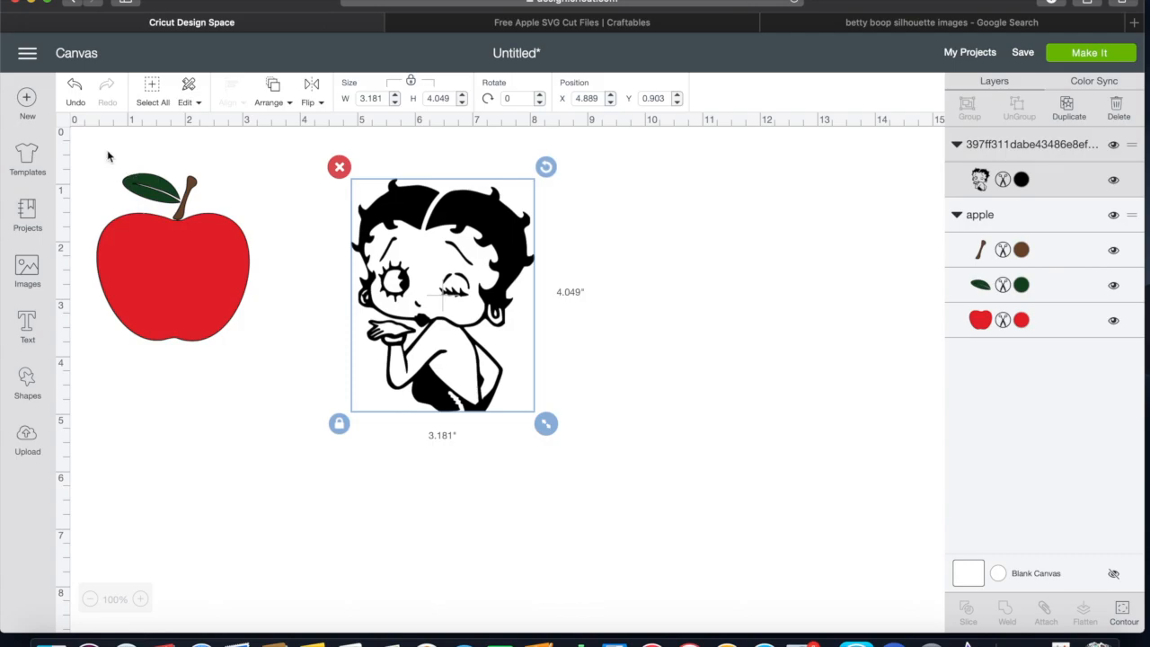